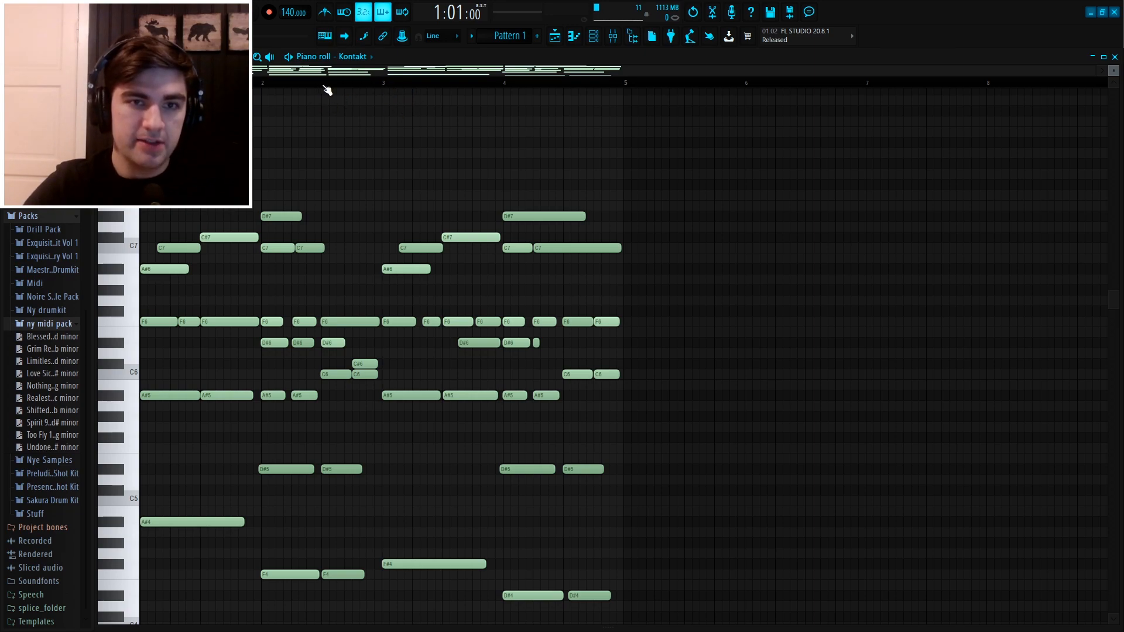
# Play back the Kontakt melody of Pattern 1 in the piano roll to hear it without effects.
pyautogui.scroll(3, 327, 89)
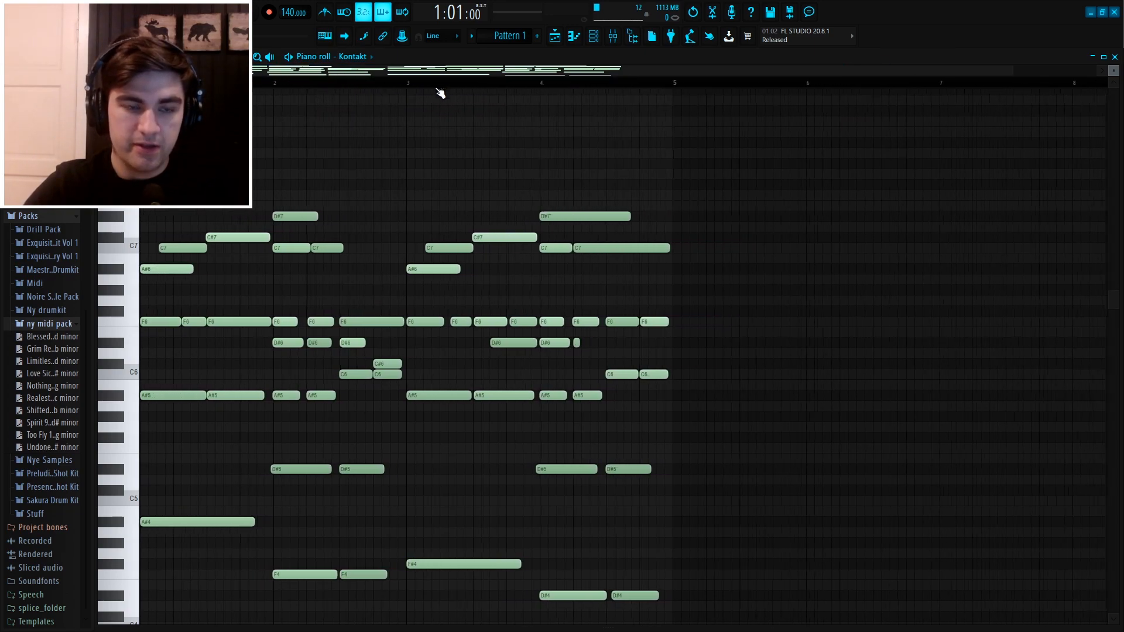
pyautogui.scroll(-2, 414, 193)
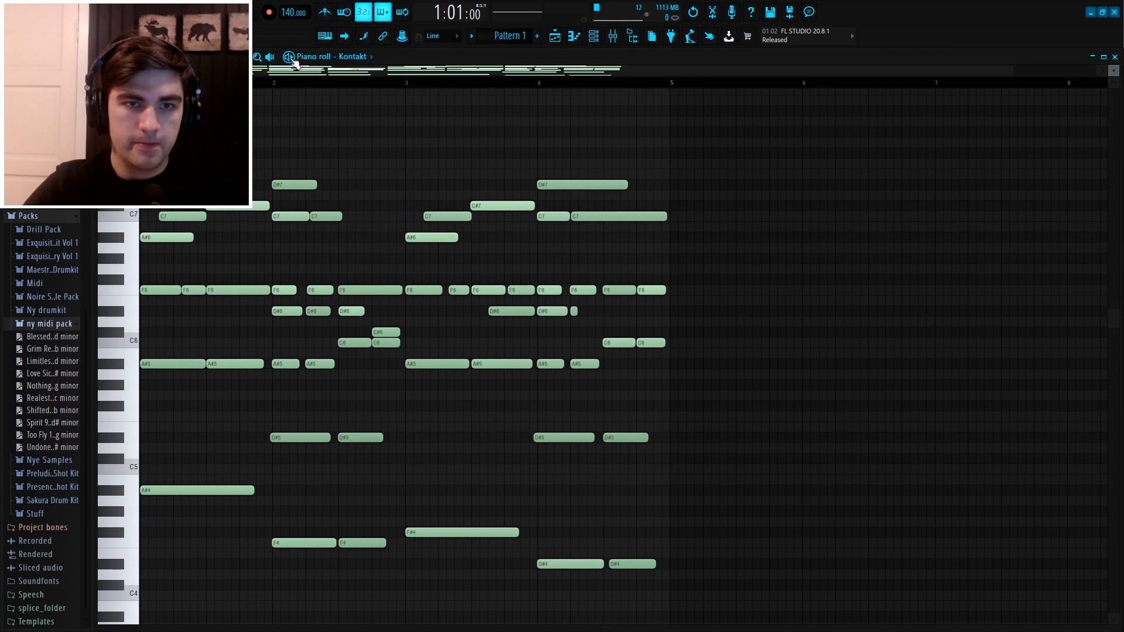
pyautogui.press('space')
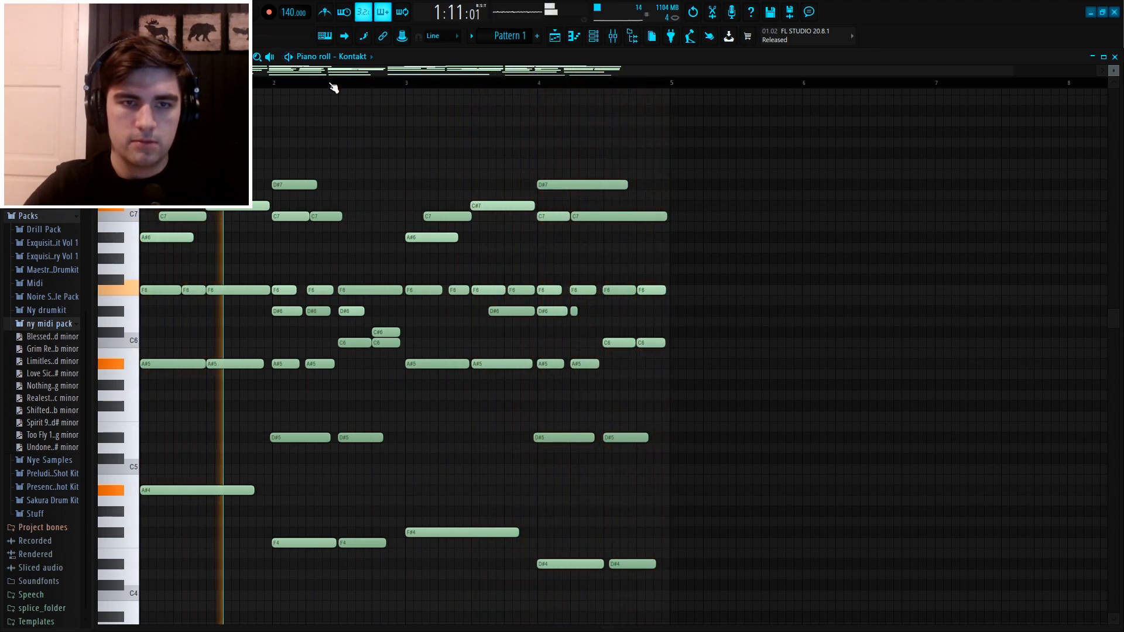
pyautogui.scroll(-1, 341, 92)
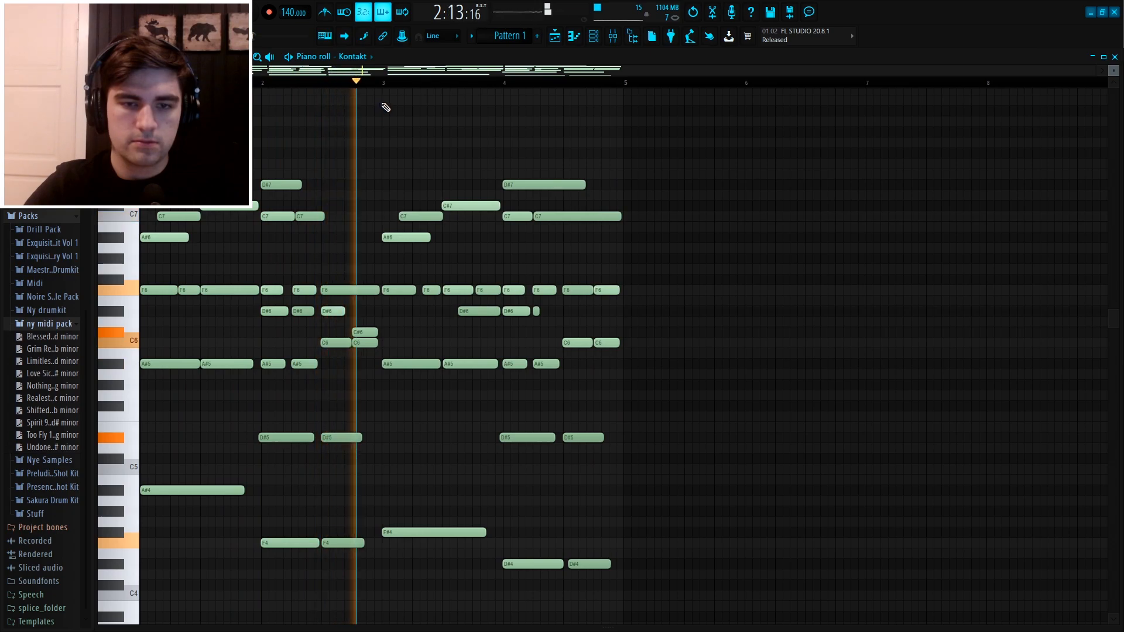
pyautogui.press('space')
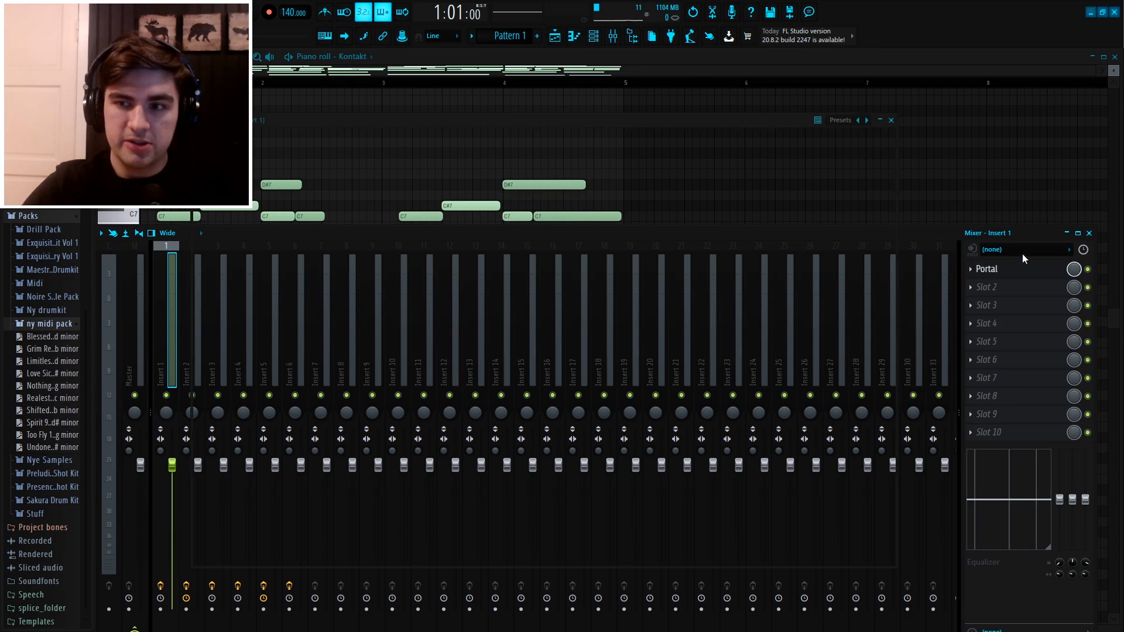
# Open the Portal effect on Insert 1, bring up the channel rack, and listen to the melody through Portal's default preset.
pyautogui.click(995, 269)
pyautogui.moveTo(662, 124)
pyautogui.mouseDown()
pyautogui.moveTo(686, 123)
pyautogui.moveTo(672, 124)
pyautogui.mouseUp()
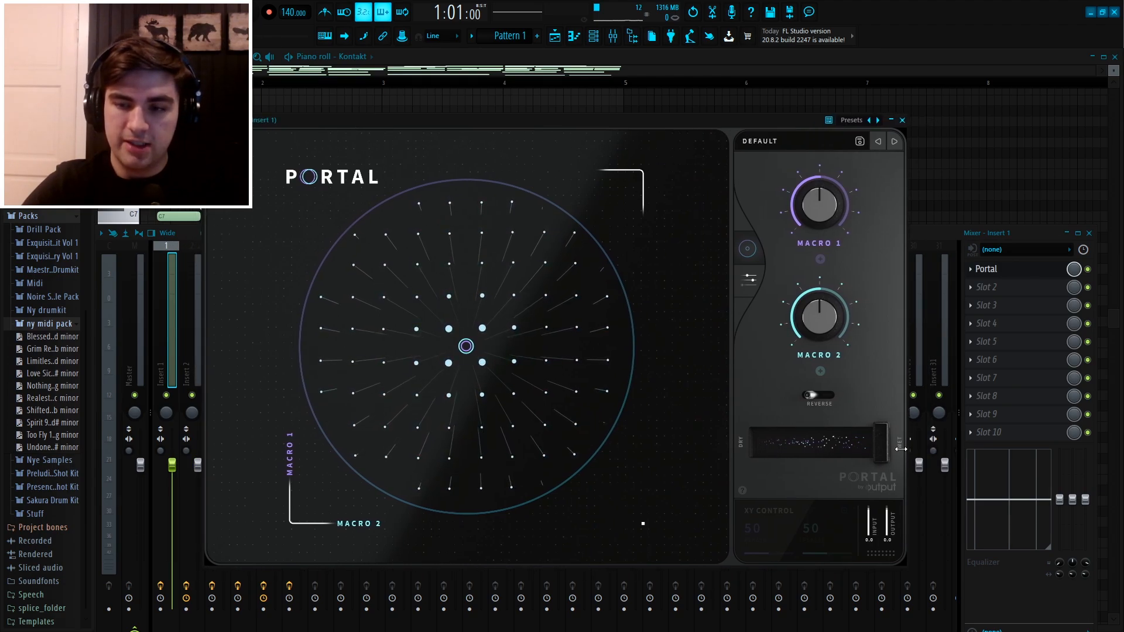
pyautogui.press('F6')
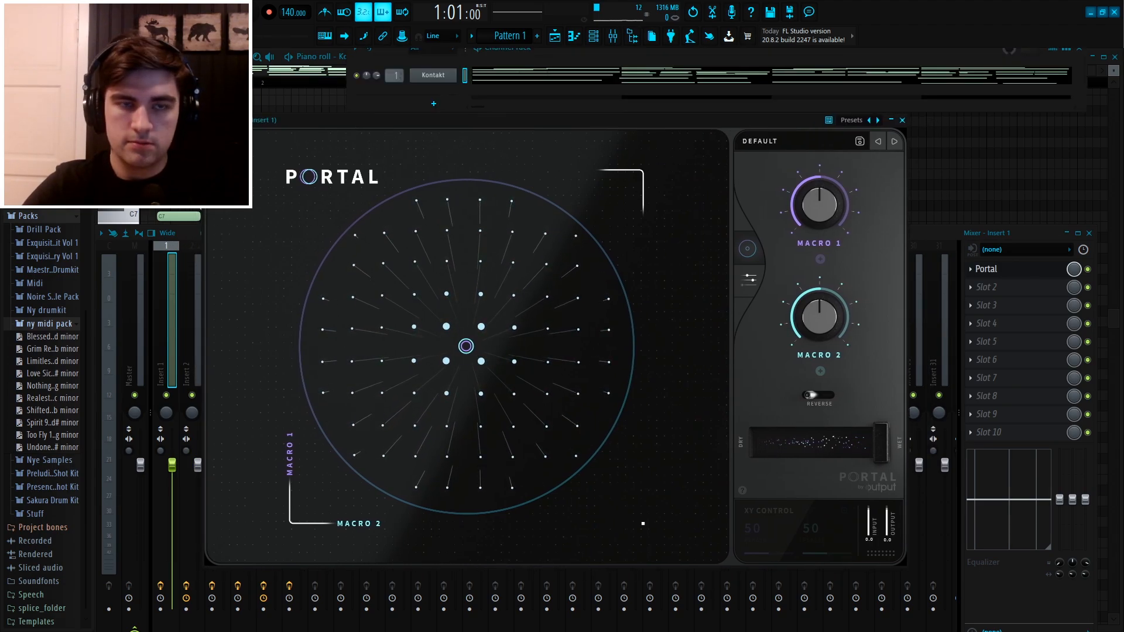
pyautogui.press('space')
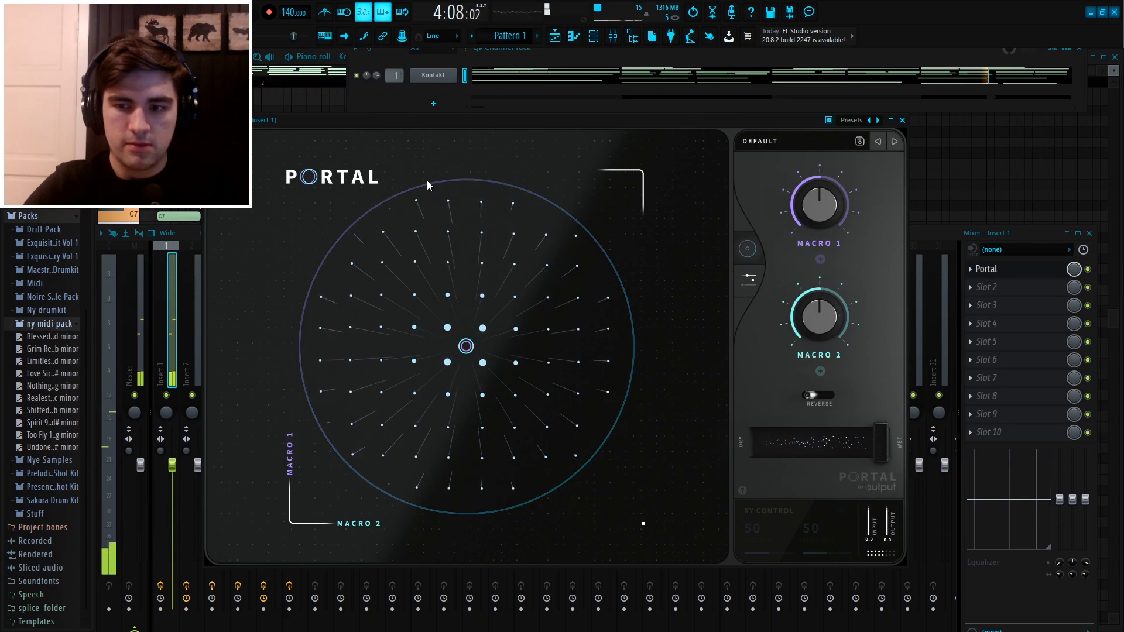
pyautogui.press('space')
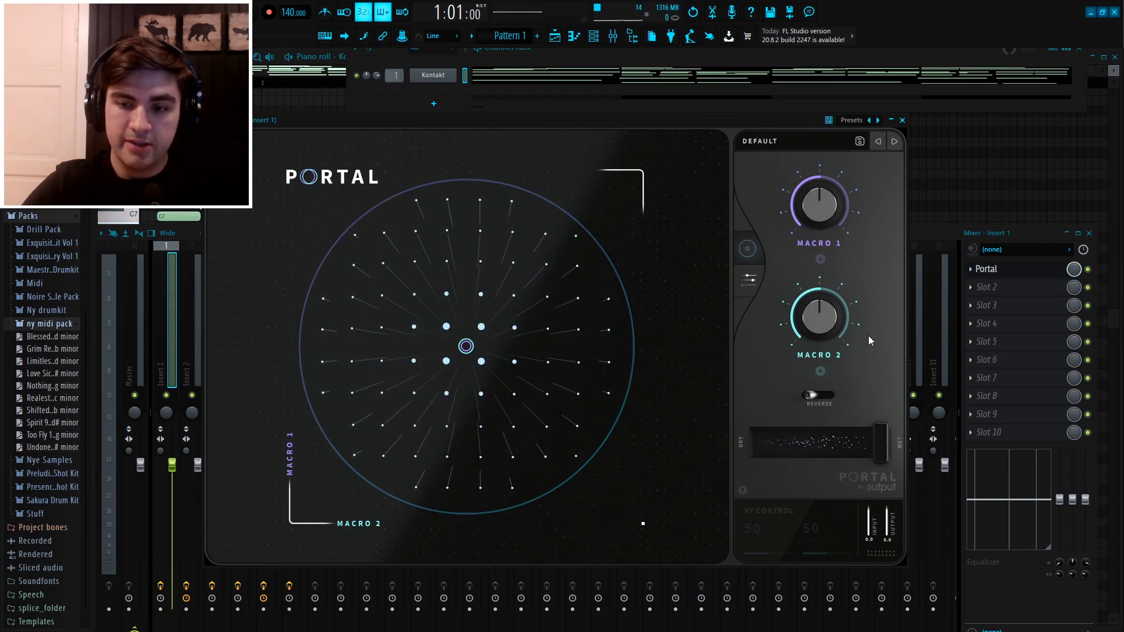
# Compare Portal's default preset at dry/wet mixes of 25 and 79 percent while the melody plays.
pyautogui.moveTo(880, 447); pyautogui.dragTo(789, 445)
pyautogui.moveTo(710, 124); pyautogui.dragTo(709, 125)
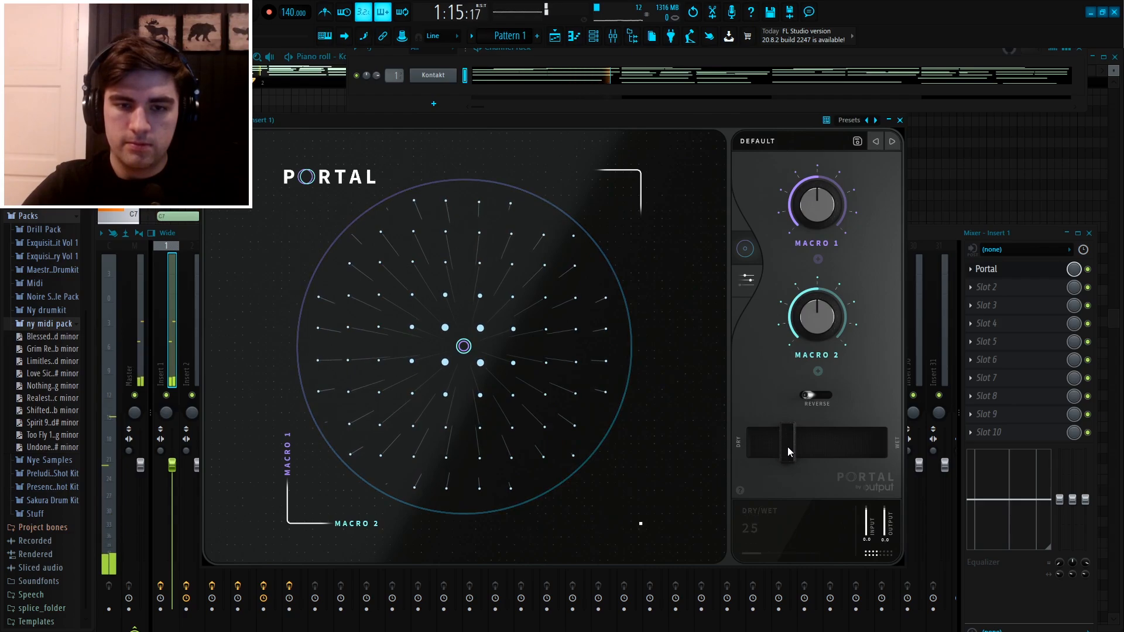
pyautogui.moveTo(787, 447); pyautogui.dragTo(858, 444)
pyautogui.press('space')
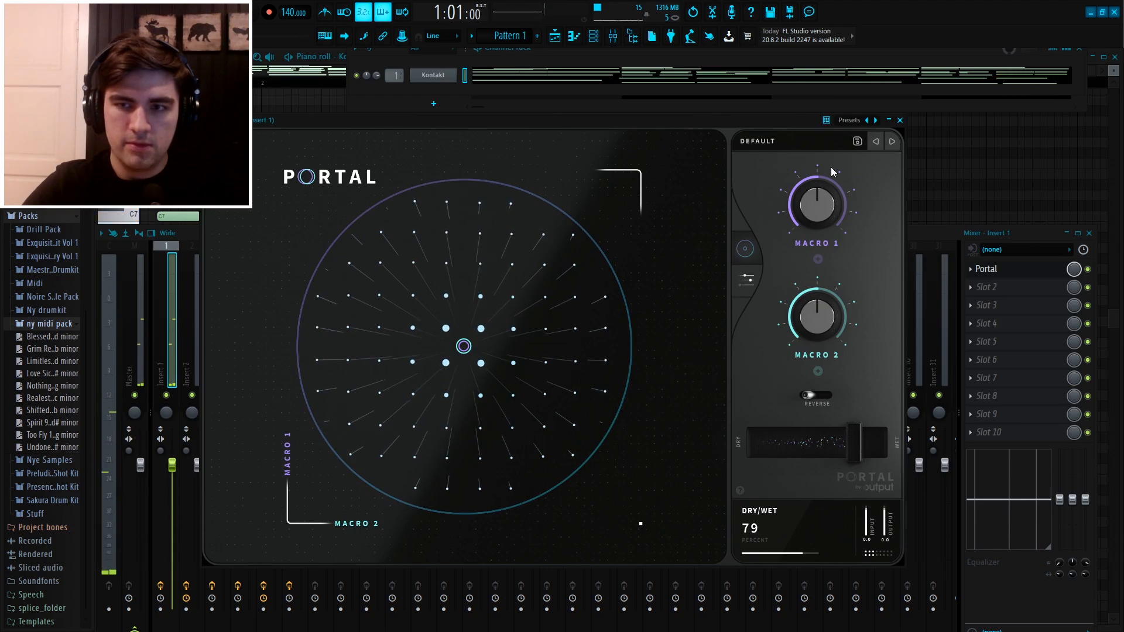
# Load Portal's Mangle Smear preset from Stretch & Smear and set its dry/wet mix to 19 percent during playback.
pyautogui.click(789, 142)
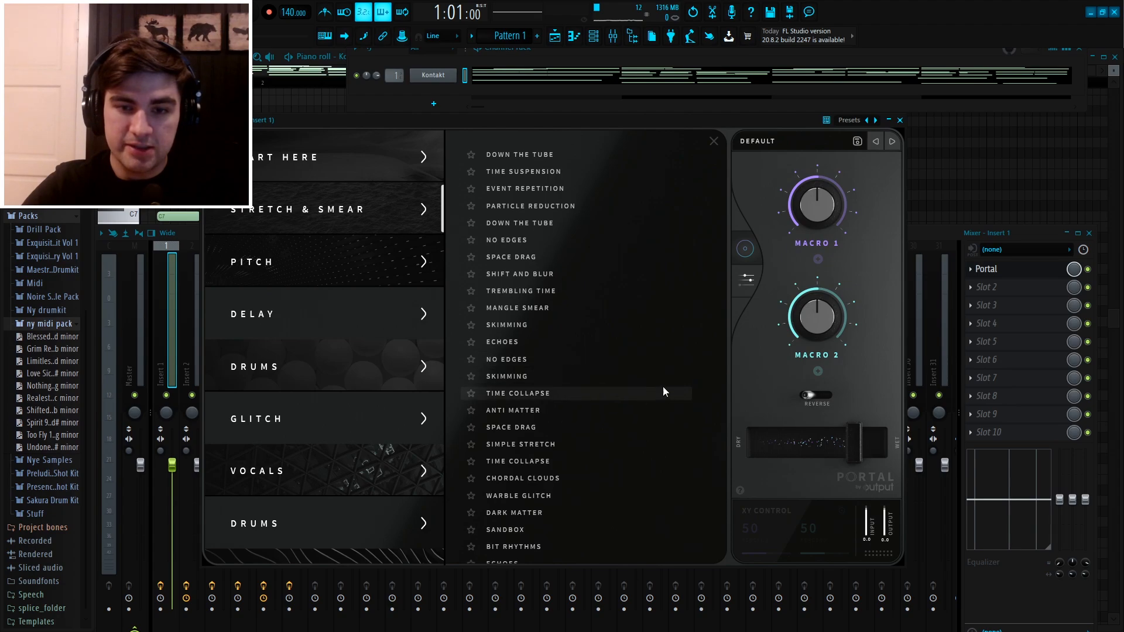
pyautogui.scroll(-1, 560, 350)
pyautogui.click(540, 253)
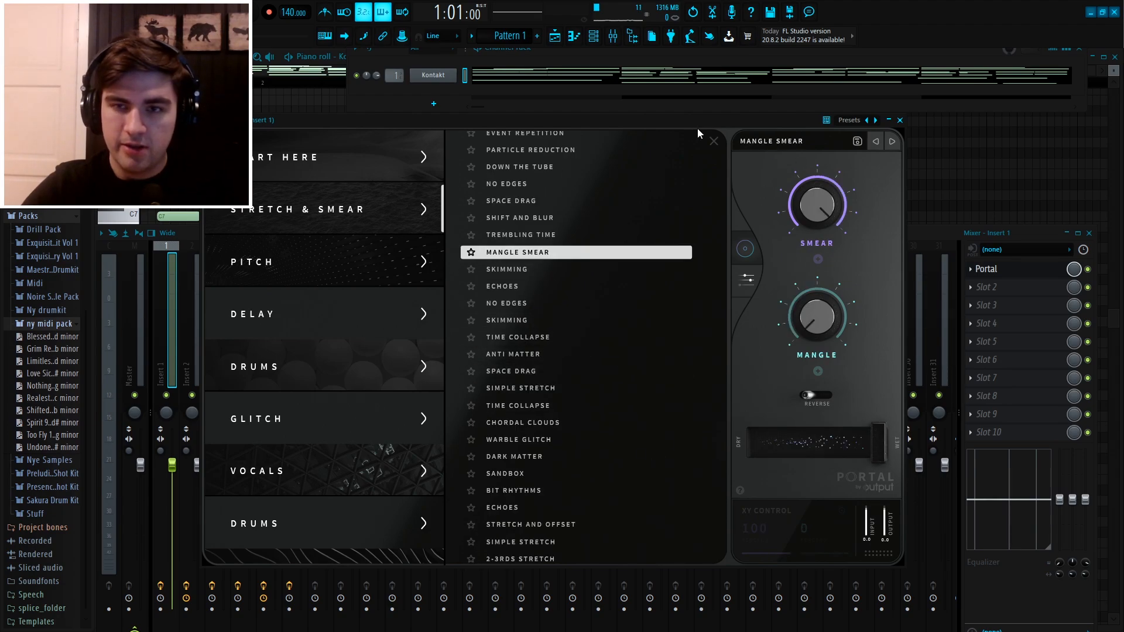
pyautogui.moveTo(702, 117)
pyautogui.mouseDown()
pyautogui.moveTo(733, 116)
pyautogui.moveTo(684, 103)
pyautogui.moveTo(756, 114)
pyautogui.mouseUp()
pyautogui.press('space')
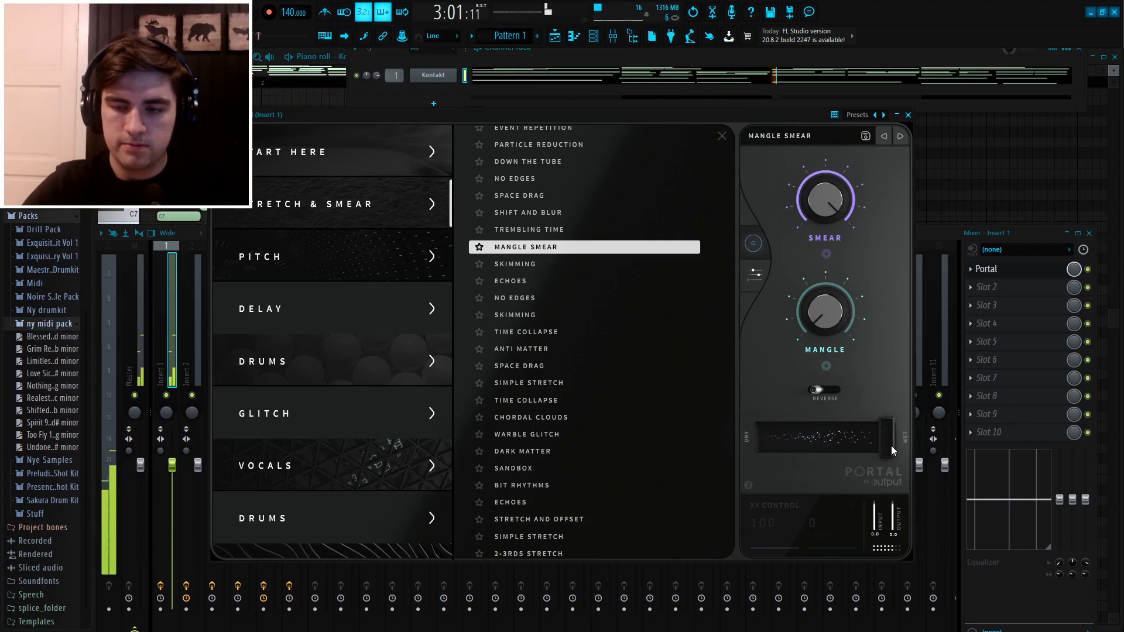
pyautogui.moveTo(891, 445); pyautogui.dragTo(800, 451)
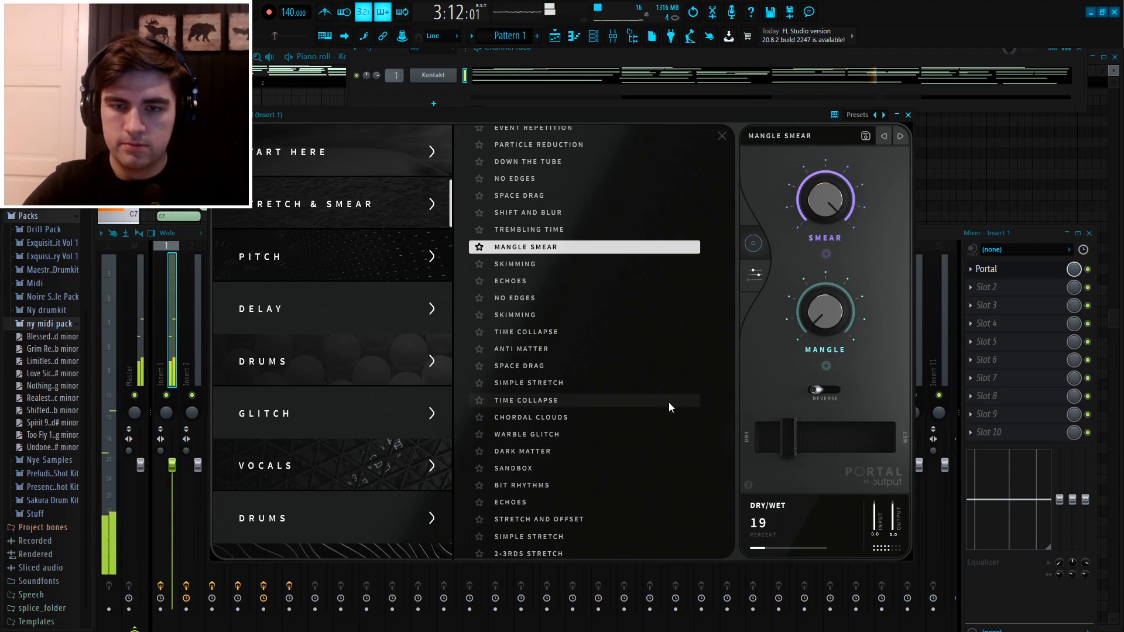
pyautogui.press('space')
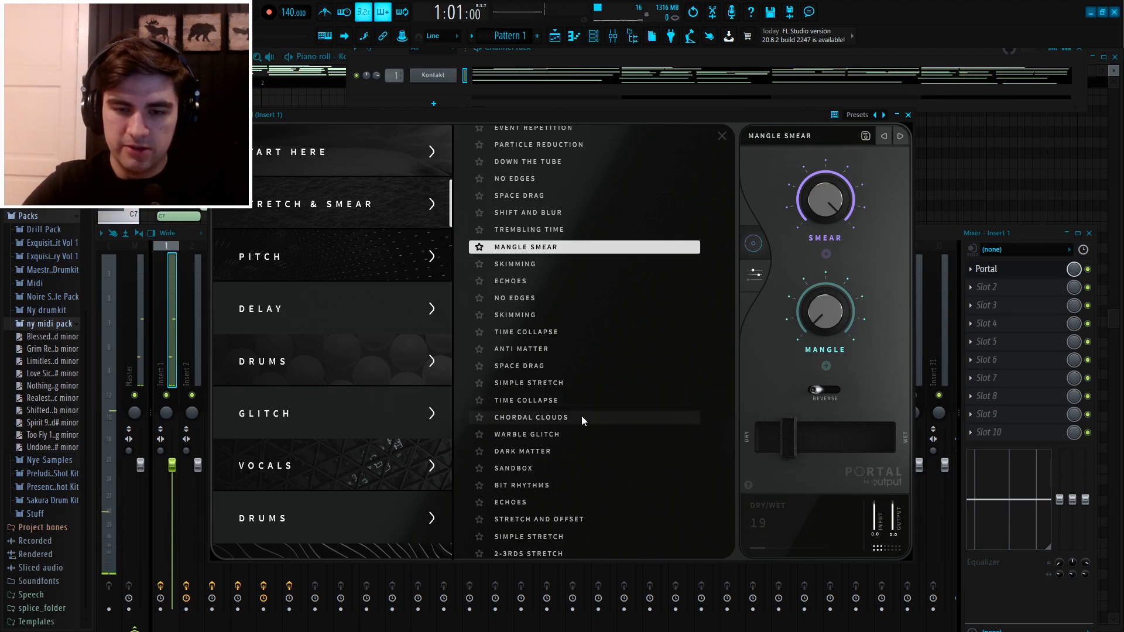
# Load Portal's Warble Glitch preset and set its dry/wet mix to 18 percent while the melody plays.
pyautogui.click(551, 434)
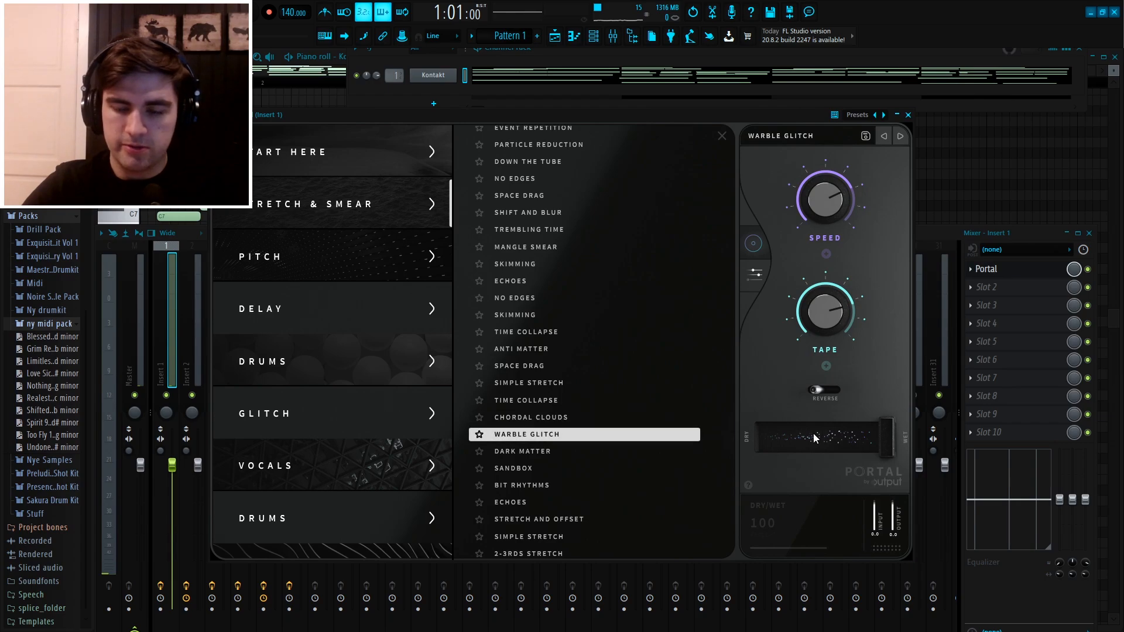
pyautogui.press('space')
pyautogui.moveTo(885, 437); pyautogui.dragTo(792, 444)
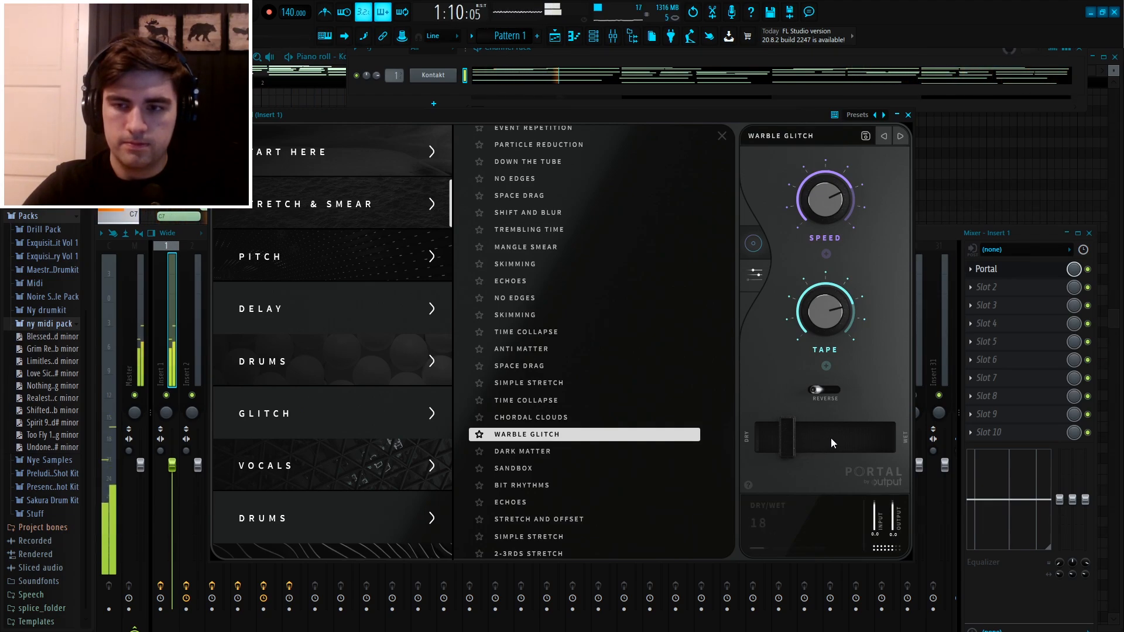
pyautogui.press('space')
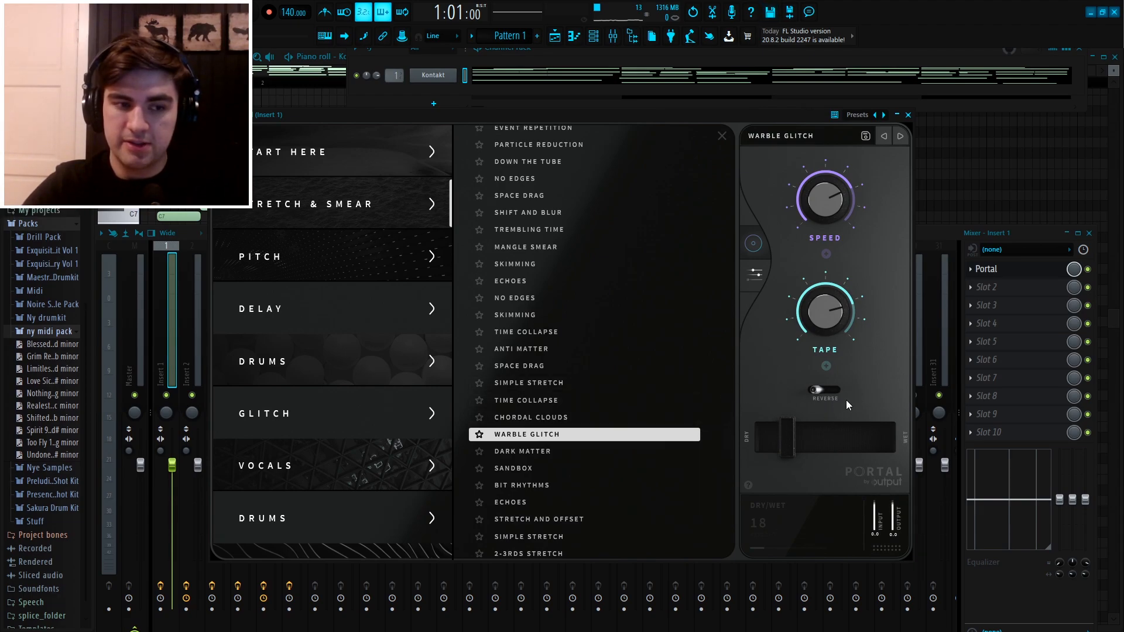
# Turn on Portal's Reverse option and raise the dry/wet mix slightly during playback.
pyautogui.click(827, 395)
pyautogui.press('space')
pyautogui.moveTo(788, 434)
pyautogui.mouseDown()
pyautogui.moveTo(887, 440)
pyautogui.moveTo(796, 440)
pyautogui.mouseUp()
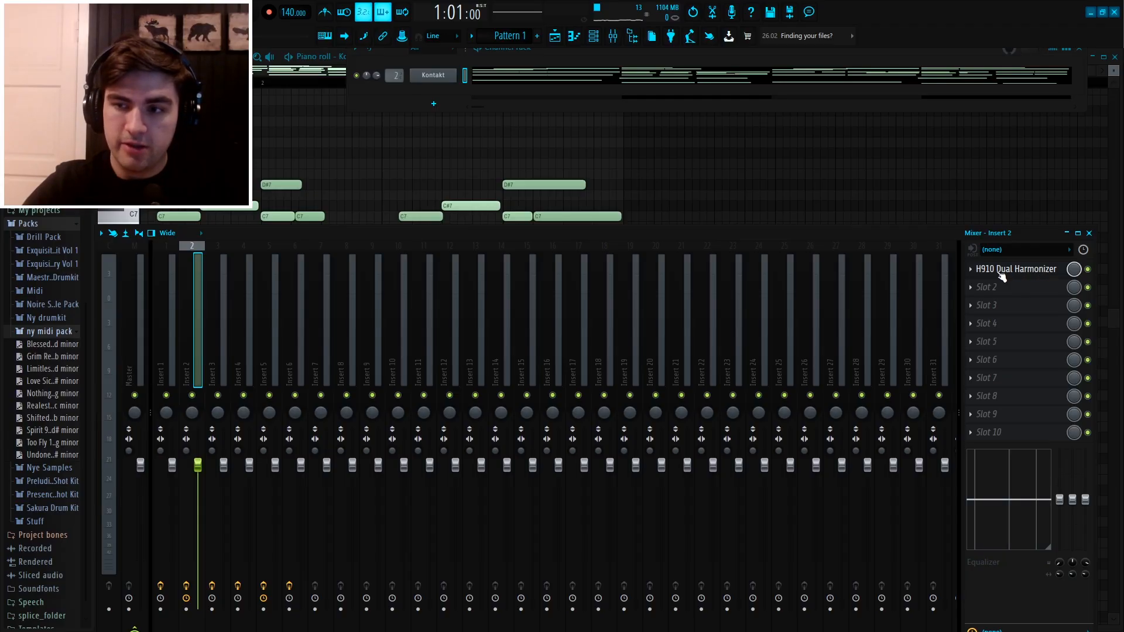
# Open the H910 Dual Harmonizer on Insert 2, lower both manual pitch ratios to about 0.95, and listen at 100% stereo width.
pyautogui.click(1009, 272)
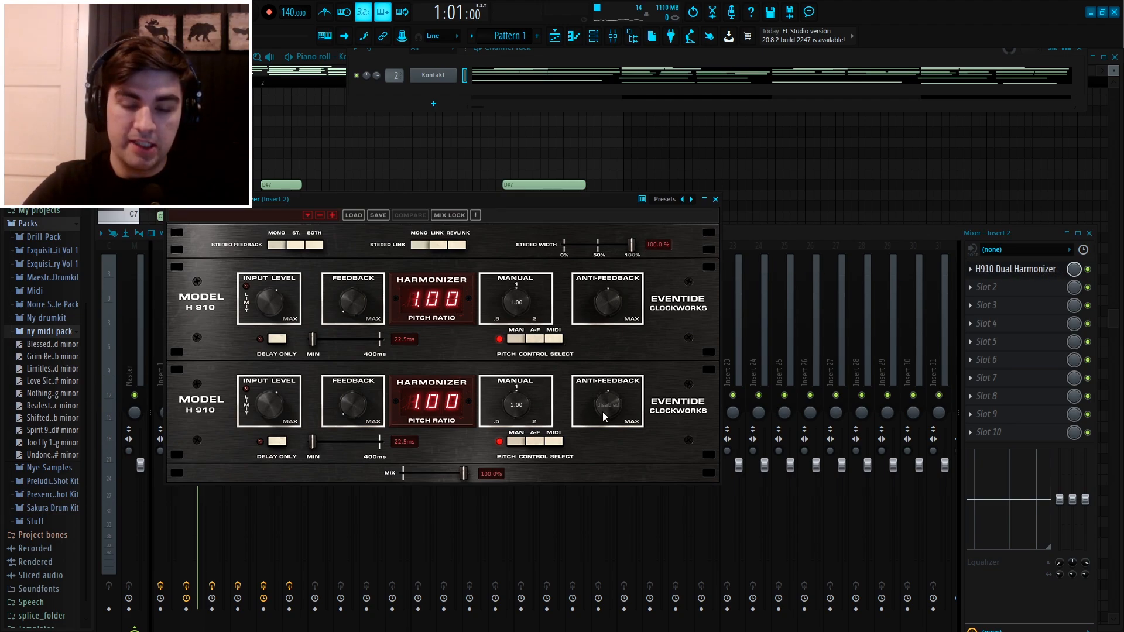
pyautogui.moveTo(573, 200); pyautogui.dragTo(620, 187)
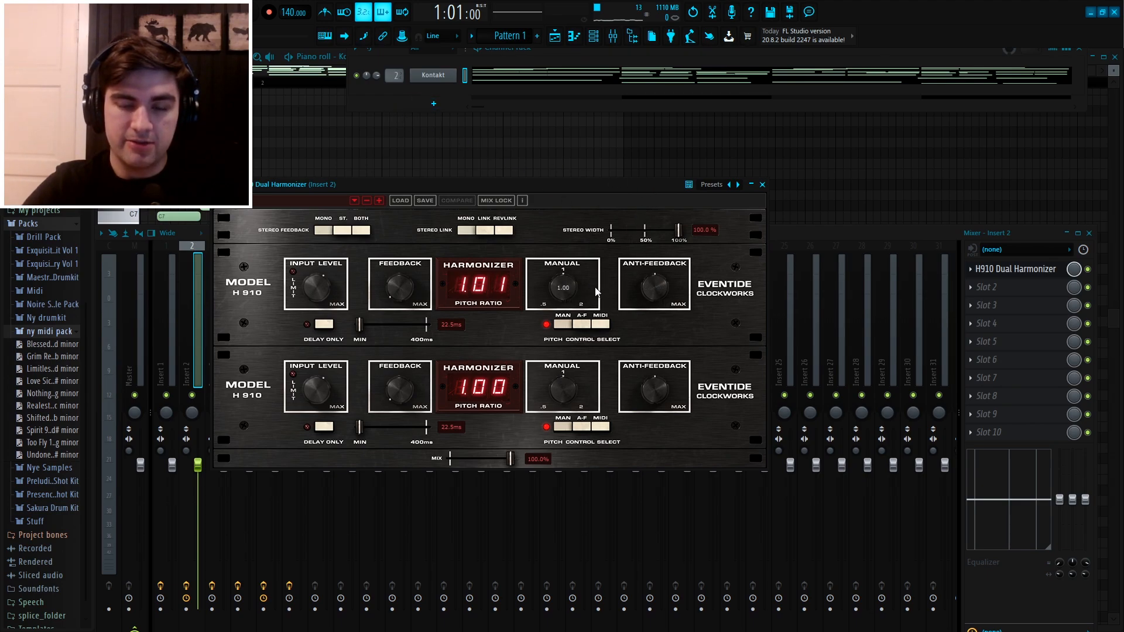
pyautogui.moveTo(620, 188); pyautogui.dragTo(634, 178)
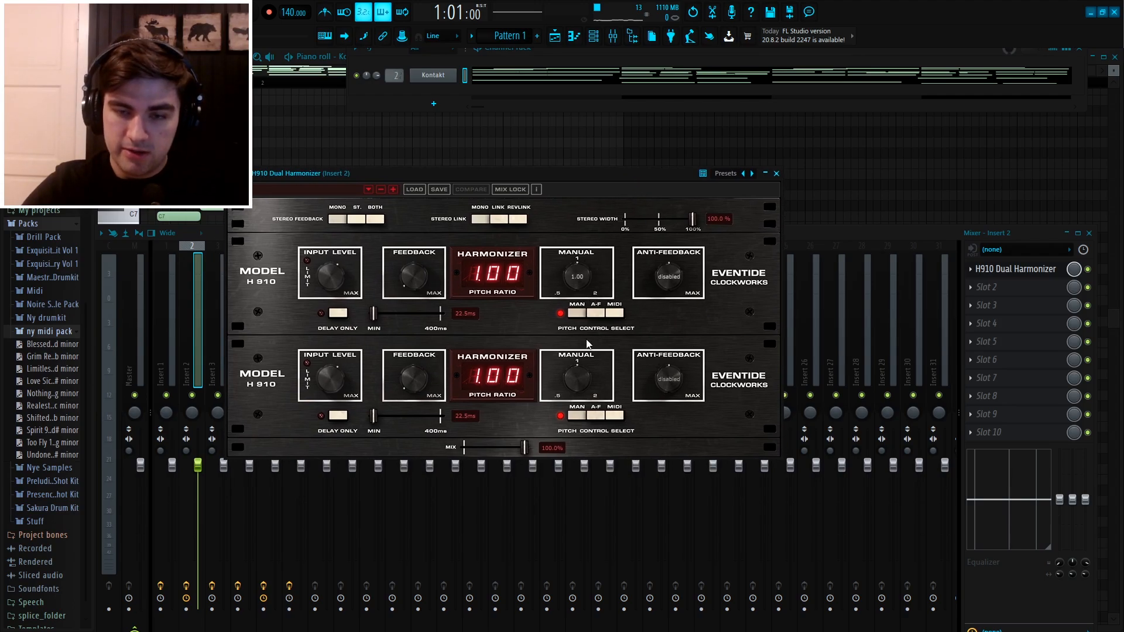
pyautogui.moveTo(586, 279); pyautogui.dragTo(584, 283)
pyautogui.moveTo(586, 378); pyautogui.dragTo(584, 385)
pyautogui.press('space')
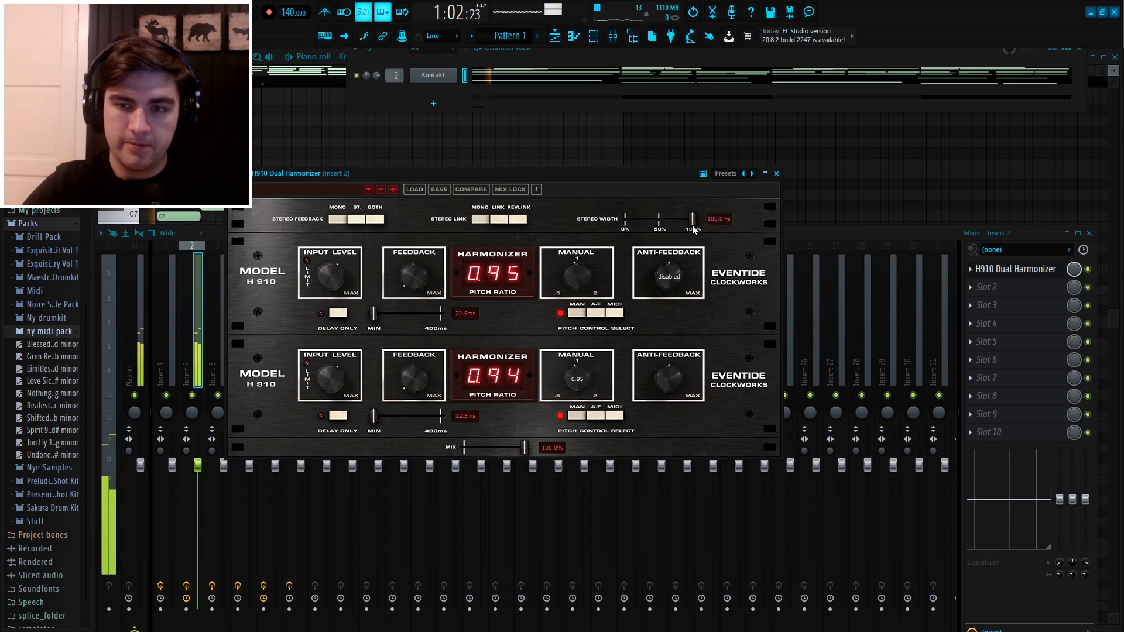
pyautogui.moveTo(693, 228)
pyautogui.mouseDown()
pyautogui.moveTo(658, 229)
pyautogui.moveTo(698, 231)
pyautogui.mouseUp()
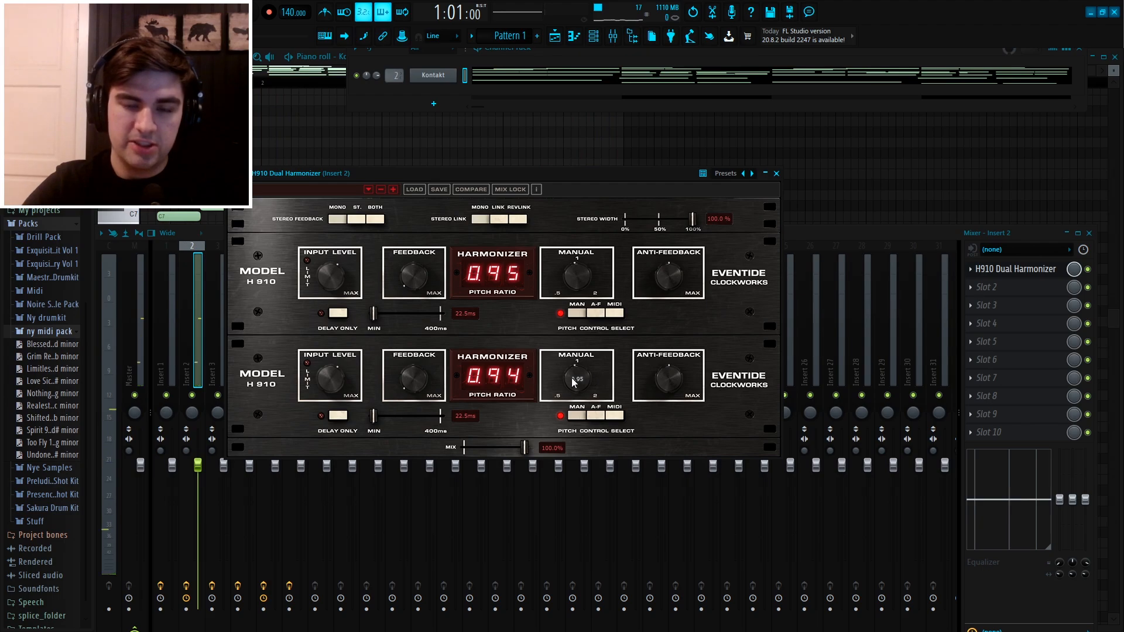
# Lower both harmonizer units' manual pitch ratios to 0.90 and play the melody.
pyautogui.moveTo(584, 381); pyautogui.dragTo(582, 389)
pyautogui.moveTo(578, 277); pyautogui.dragTo(582, 281)
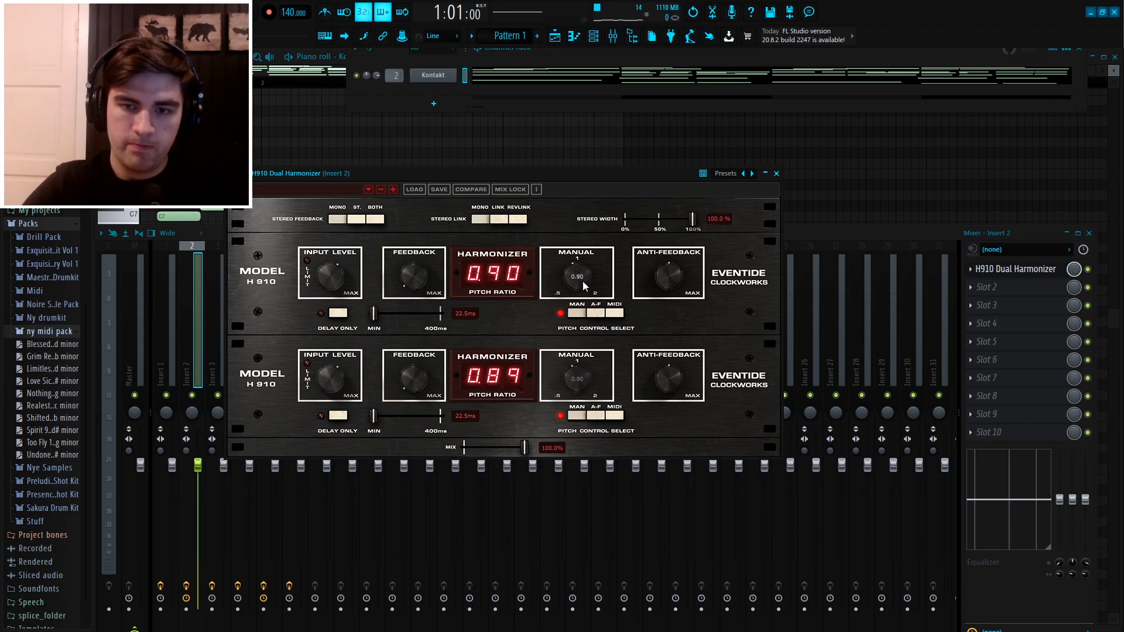
pyautogui.press('space')
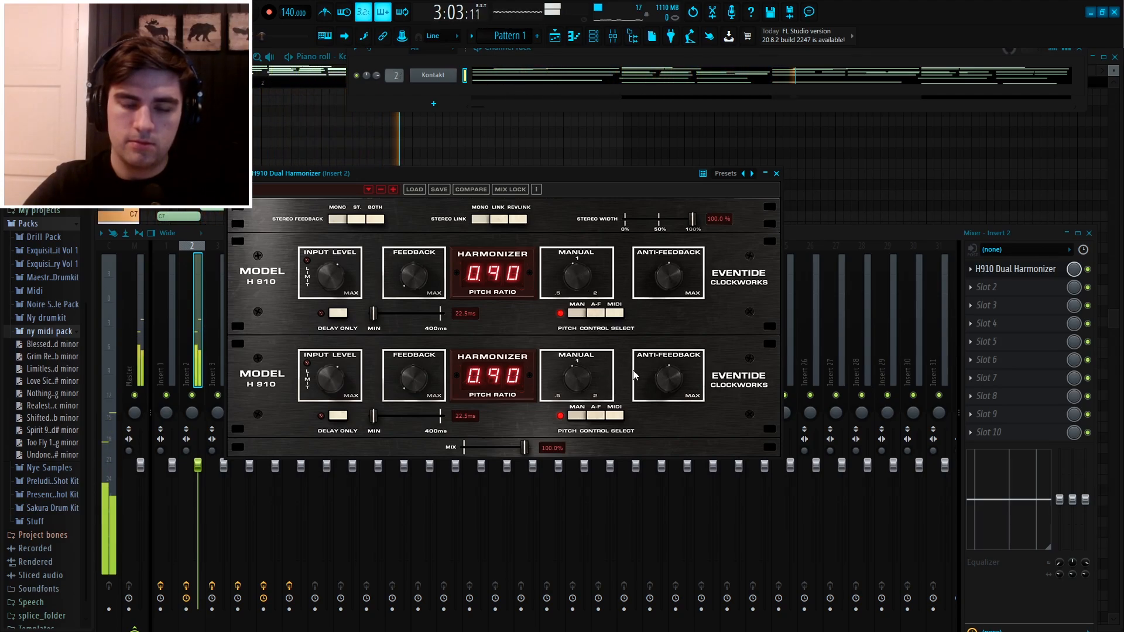
pyautogui.moveTo(671, 178); pyautogui.dragTo(691, 168)
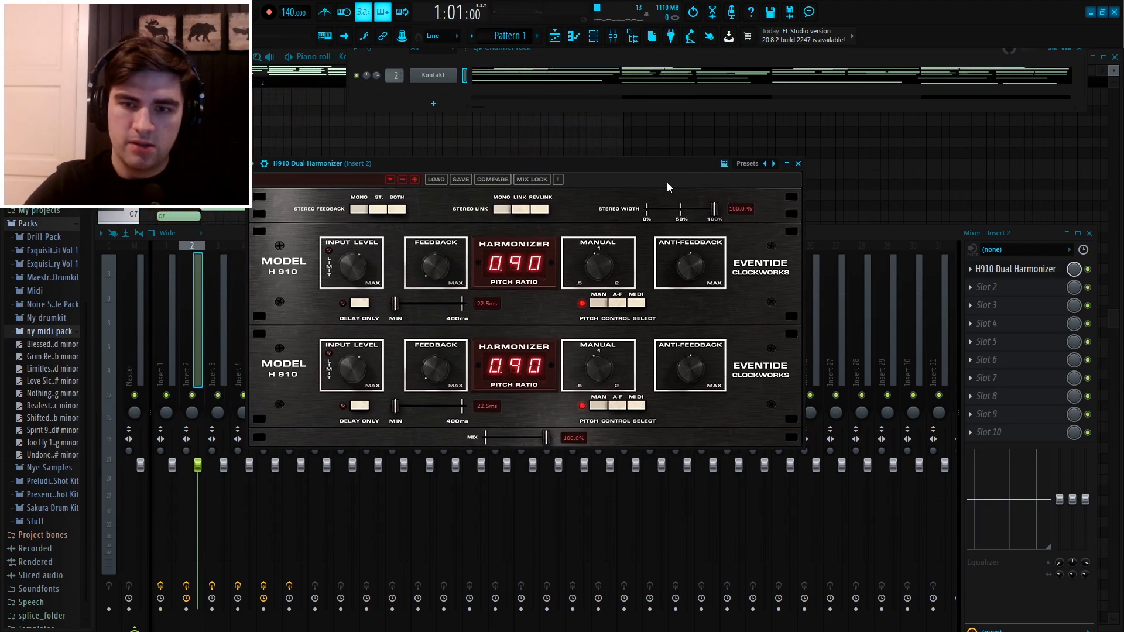
pyautogui.moveTo(673, 167); pyautogui.dragTo(671, 187)
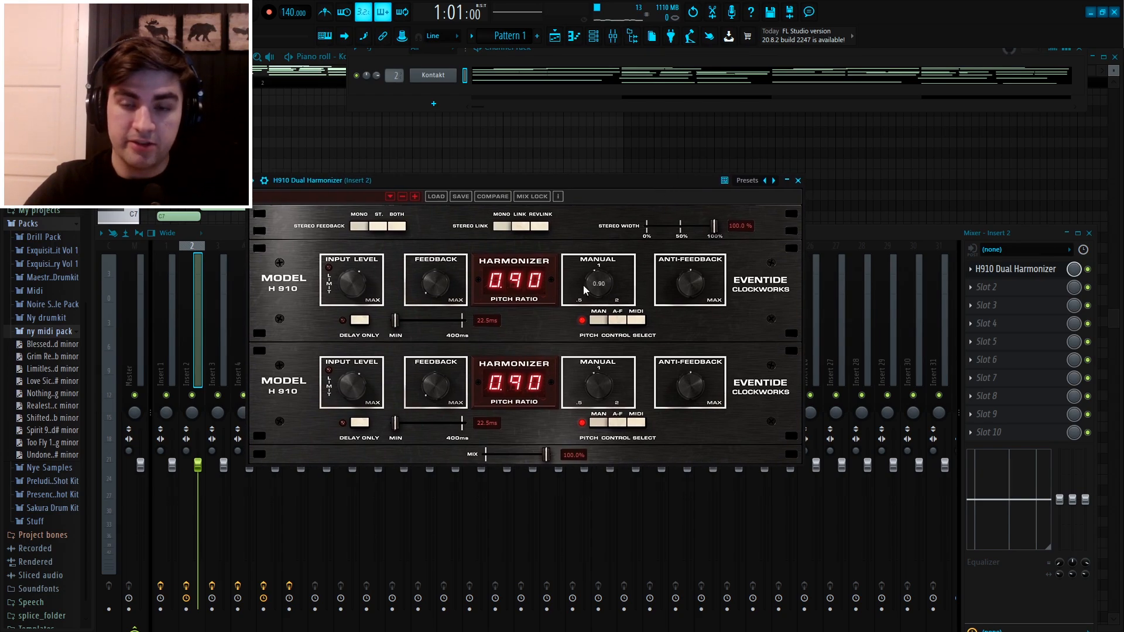
pyautogui.moveTo(756, 194); pyautogui.dragTo(770, 185)
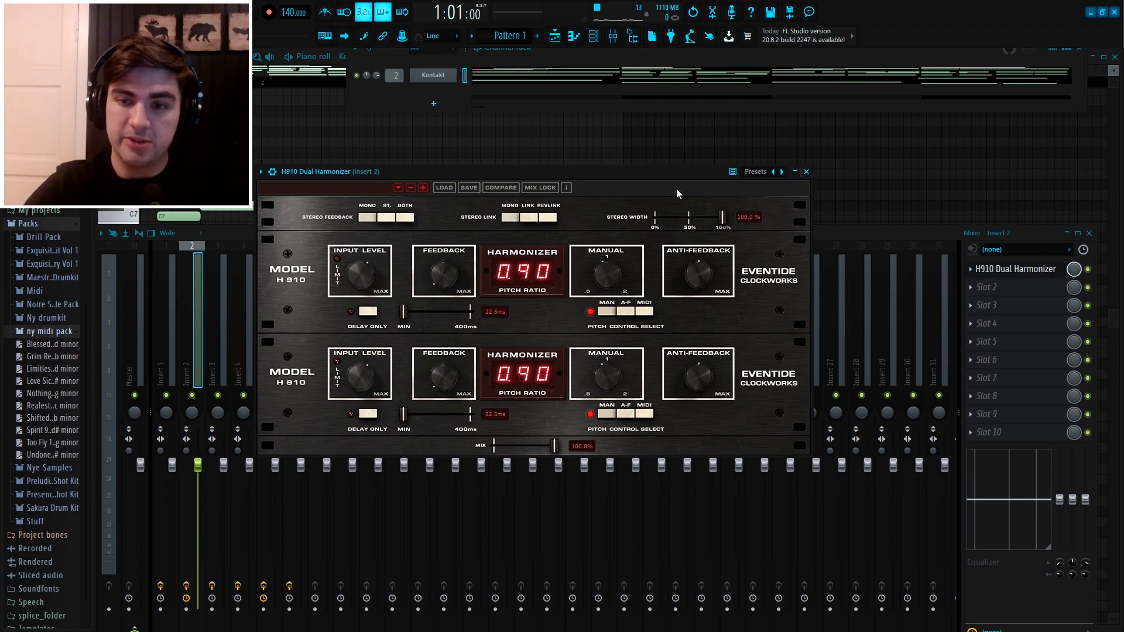
pyautogui.moveTo(699, 171); pyautogui.dragTo(690, 182)
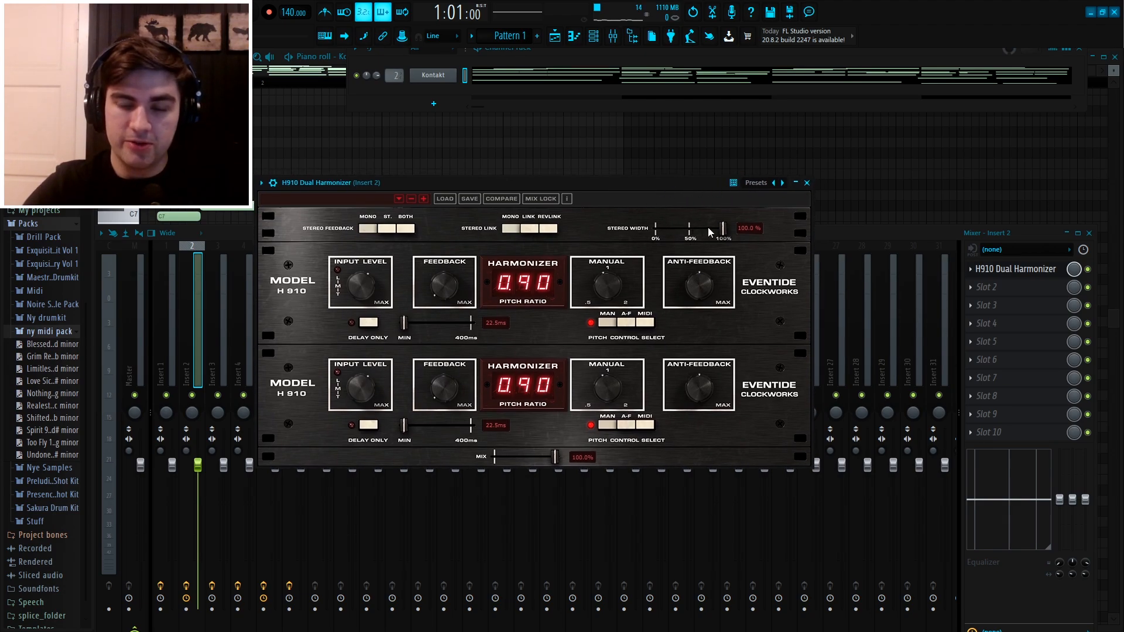
# Replay the melody through the H910 Dual Harmonizer and close its plugin window.
pyautogui.moveTo(715, 185)
pyautogui.mouseDown()
pyautogui.moveTo(724, 183)
pyautogui.moveTo(715, 183)
pyautogui.mouseUp()
pyautogui.press('space')
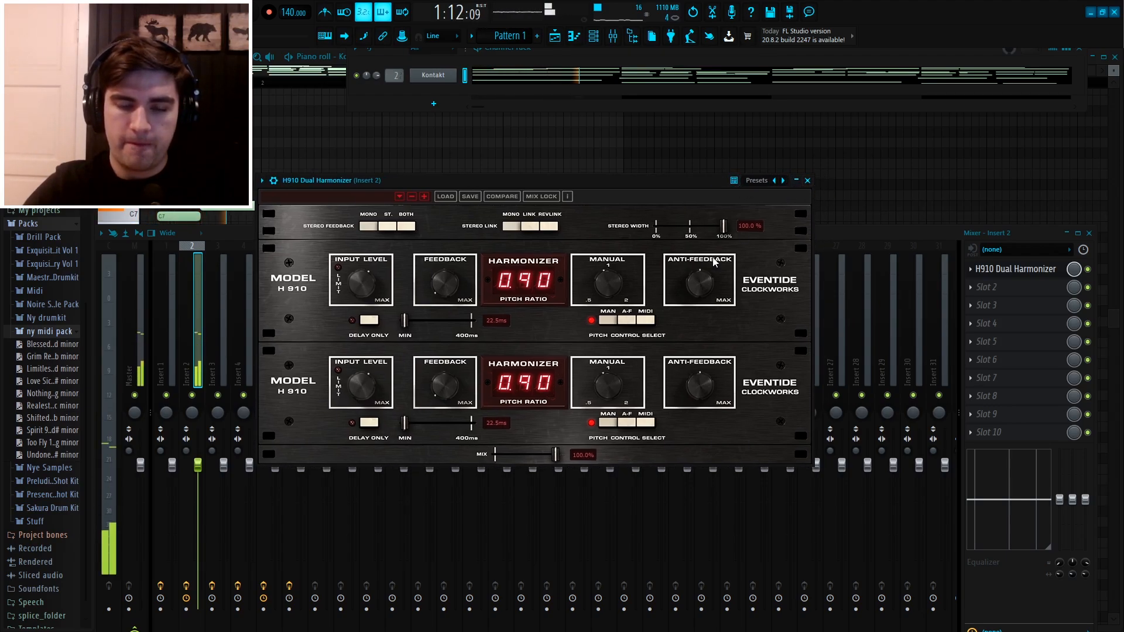
pyautogui.click(808, 181)
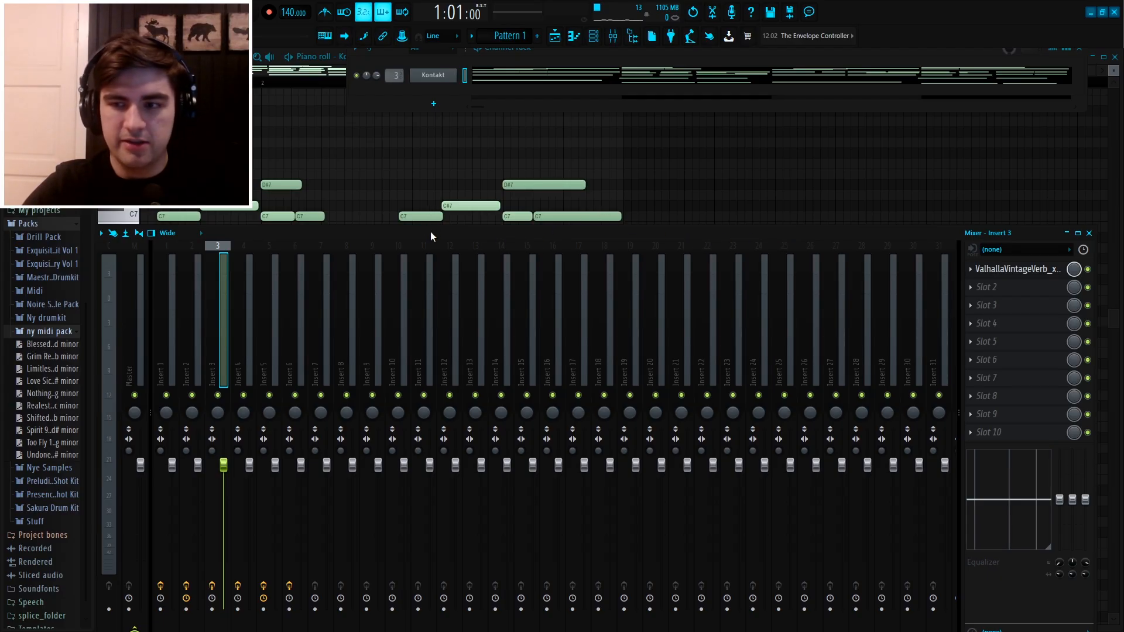
# Open the ValhallaVintageVerb reverb on Insert 3.
pyautogui.click(1011, 273)
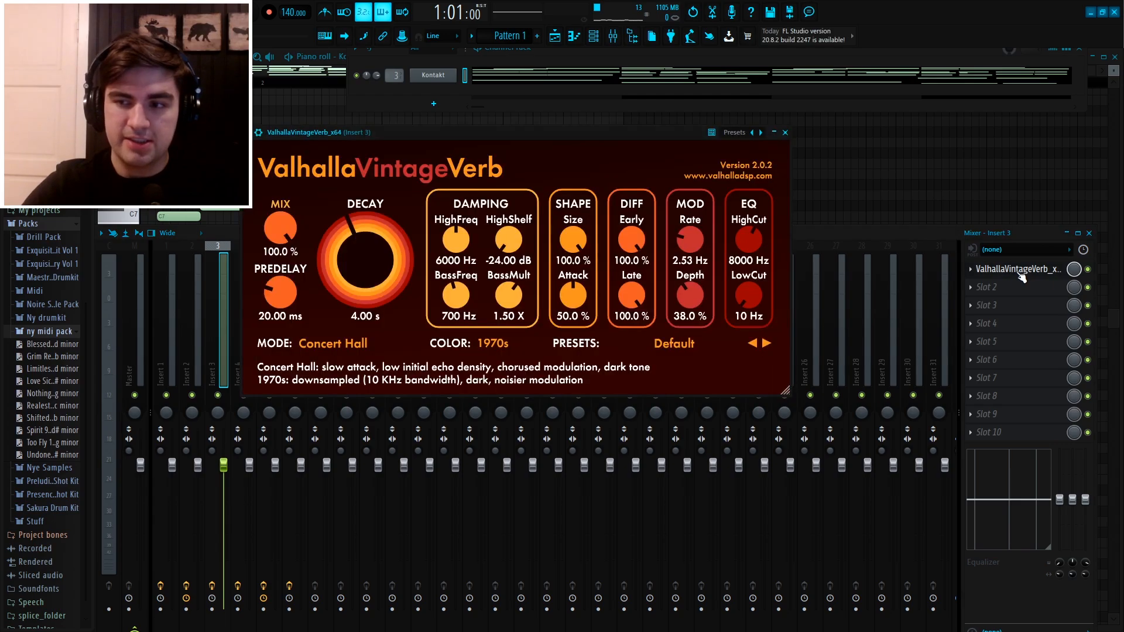
pyautogui.moveTo(441, 136); pyautogui.dragTo(470, 133)
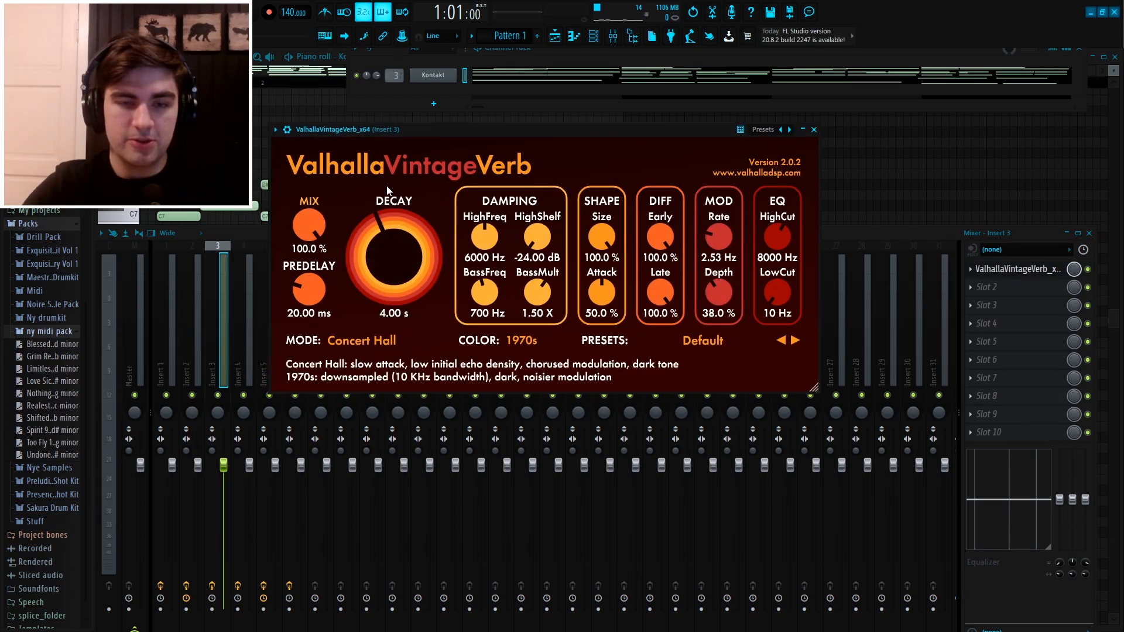
# Load the CH-Strings Hall preset from the Chaotic category in ValhallaVintageVerb and play the melody through it.
pyautogui.click(716, 342)
pyautogui.moveTo(686, 475)
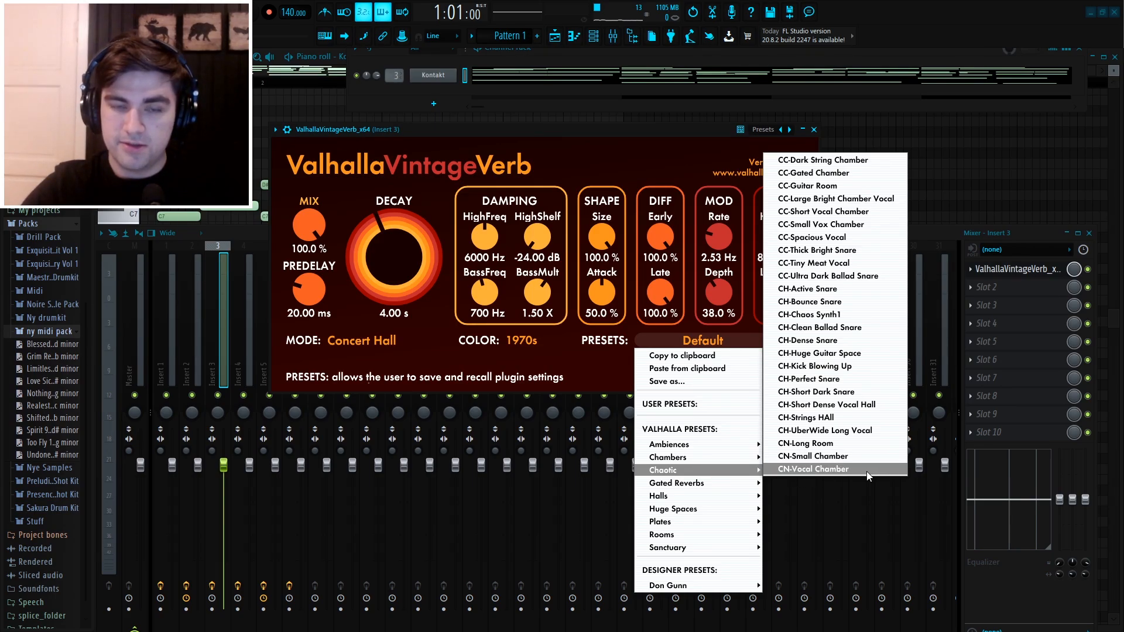
pyautogui.click(827, 421)
pyautogui.moveTo(607, 127)
pyautogui.mouseDown()
pyautogui.moveTo(659, 137)
pyautogui.moveTo(627, 131)
pyautogui.mouseUp()
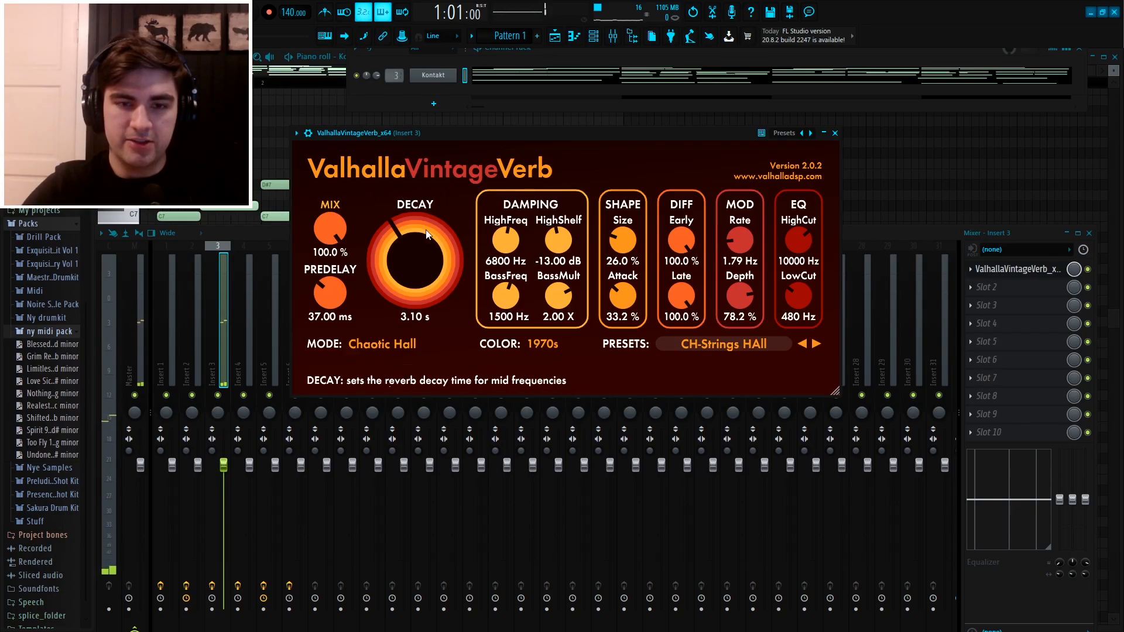
pyautogui.moveTo(620, 131); pyautogui.dragTo(622, 131)
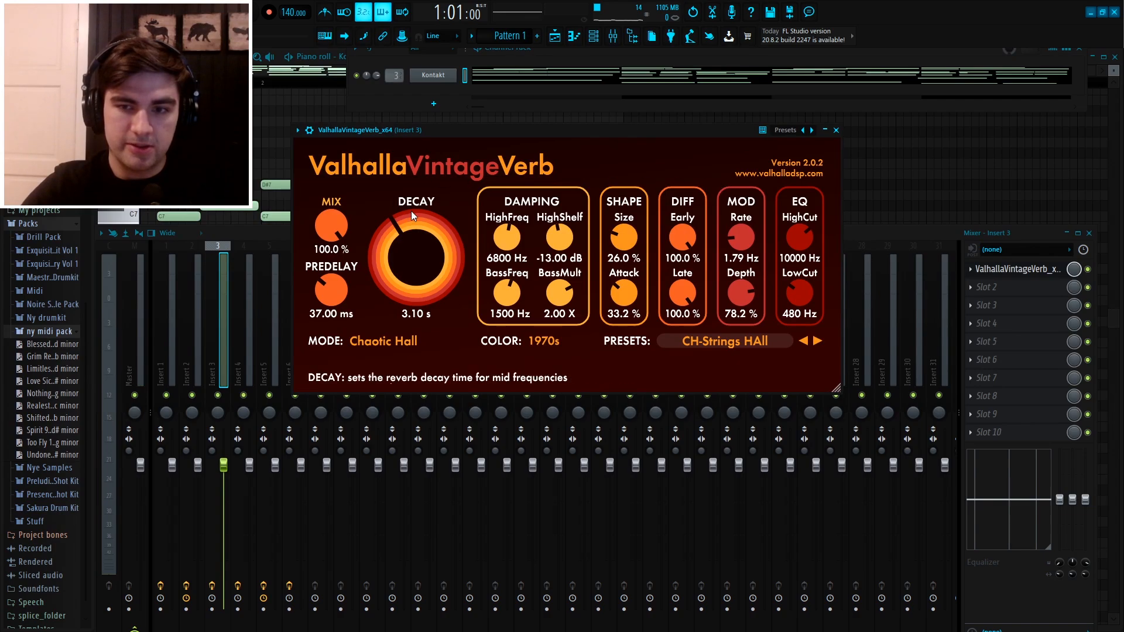
pyautogui.press('space')
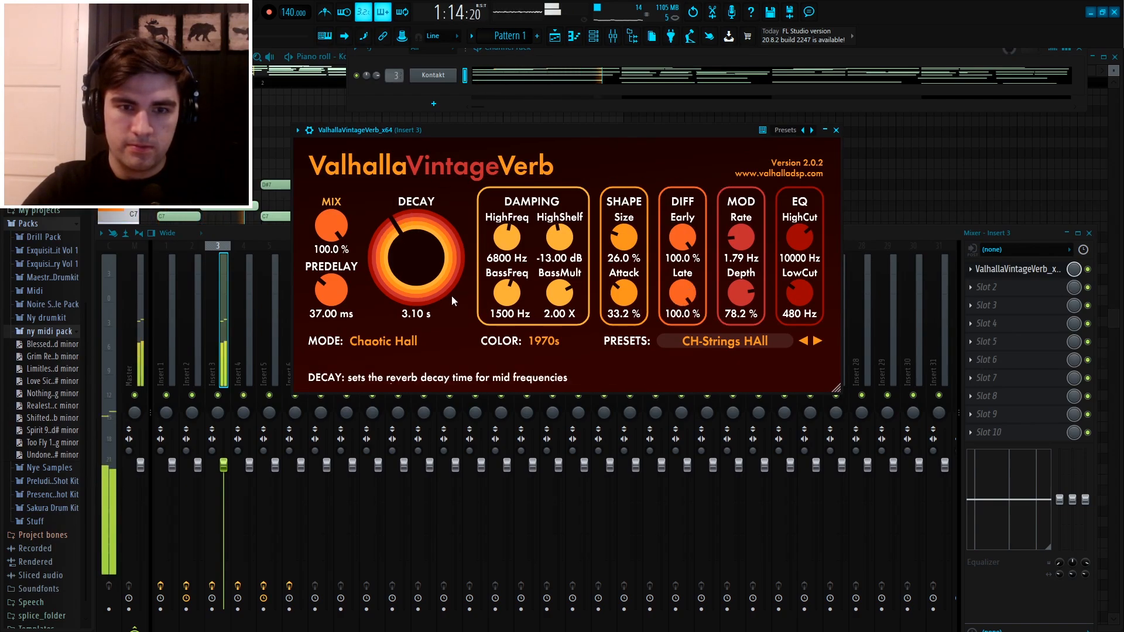
pyautogui.press('space')
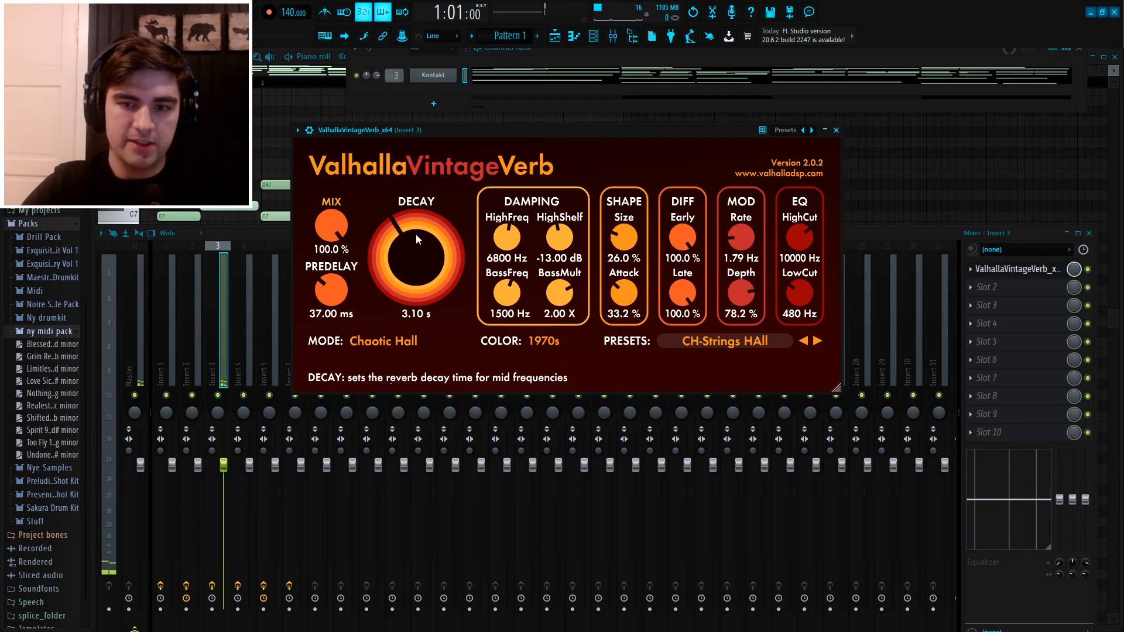
# Lower the reverb's attack to 0%, decay to about 1.66 s and mix to about 29%, and play the melody.
pyautogui.moveTo(621, 294); pyautogui.dragTo(609, 363)
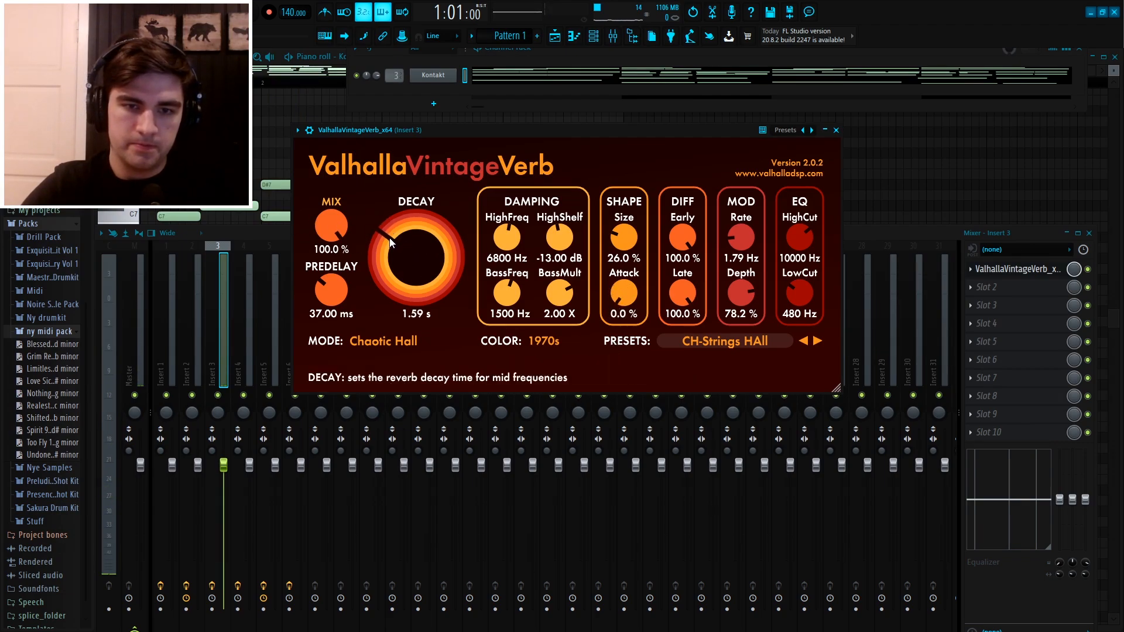
pyautogui.press('space')
pyautogui.moveTo(390, 239); pyautogui.dragTo(319, 333)
pyautogui.moveTo(415, 287); pyautogui.dragTo(416, 282)
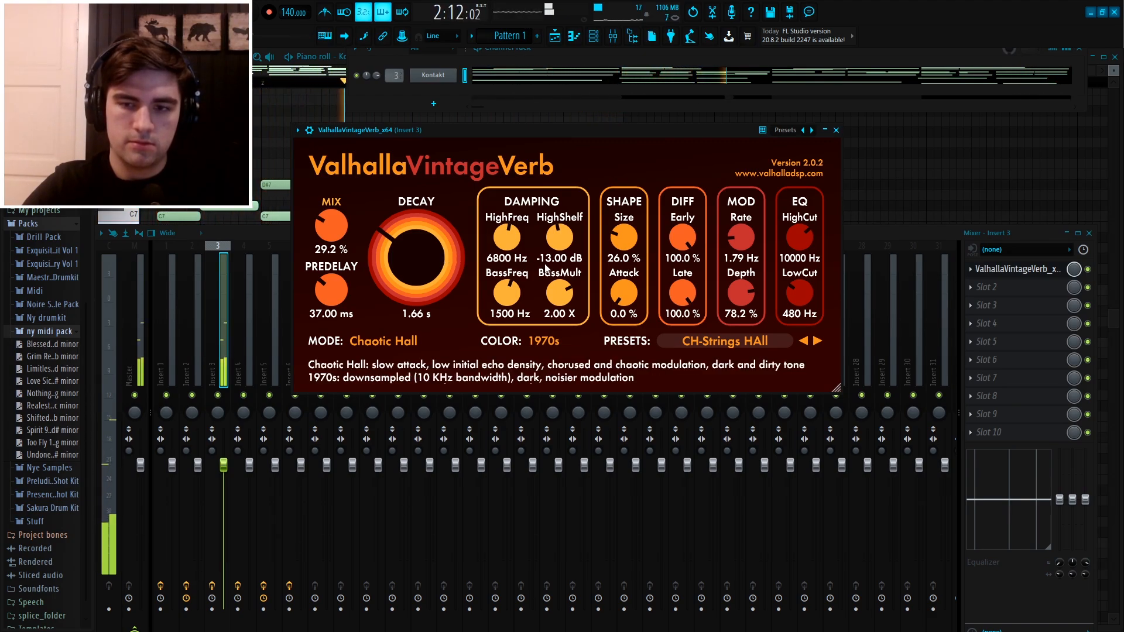
pyautogui.press('space')
# Browse the preset categories of ValhallaVintageVerb.
pyautogui.click(726, 341)
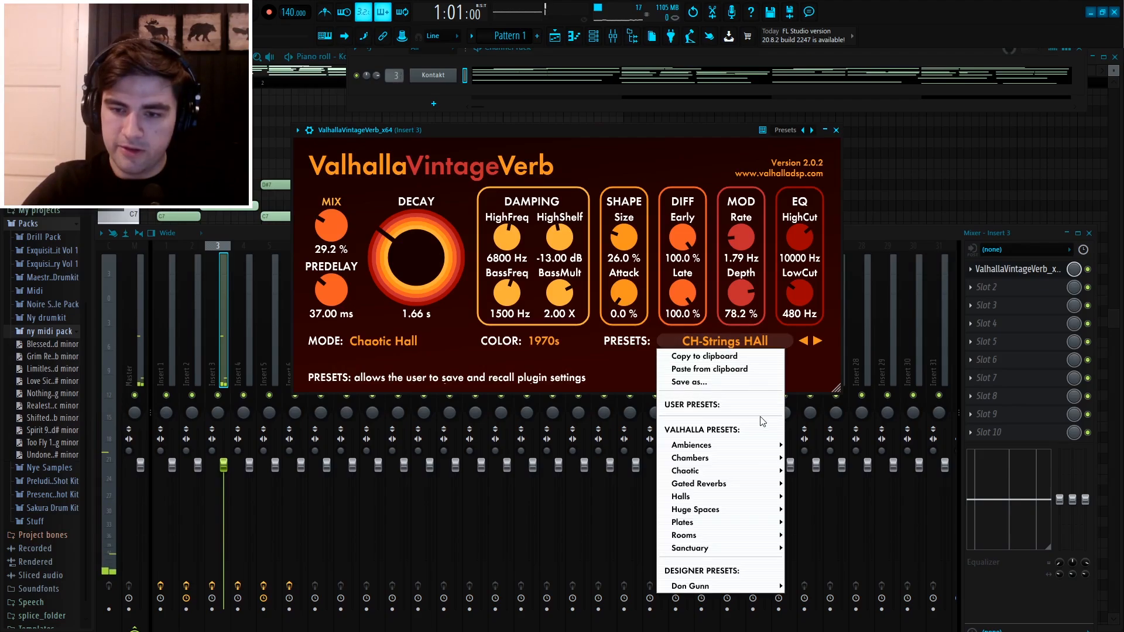
pyautogui.moveTo(708, 512)
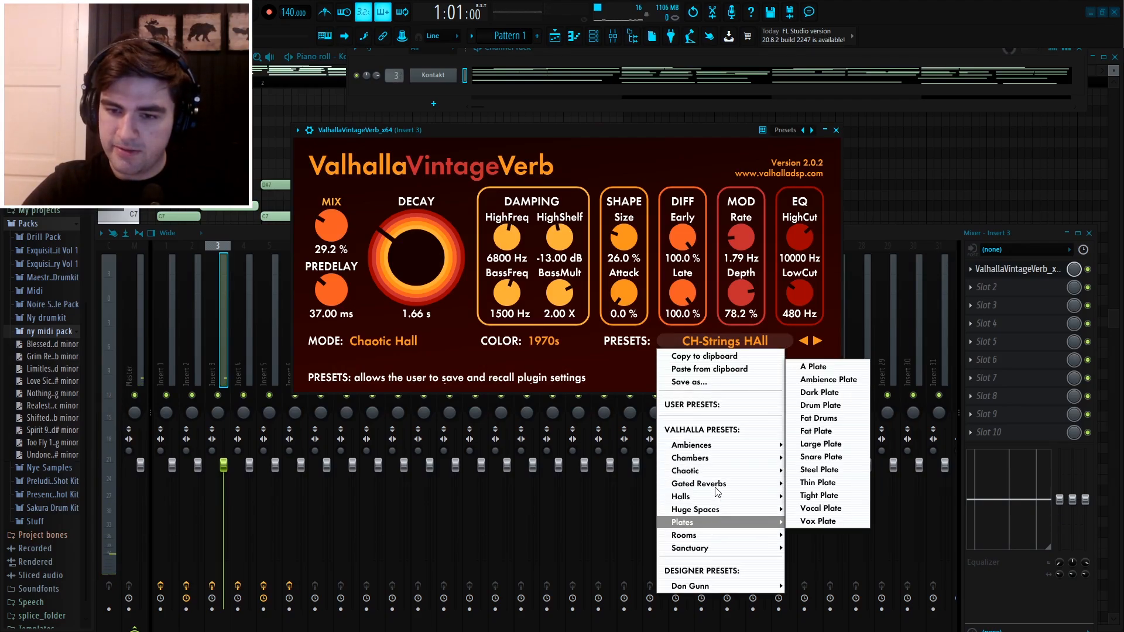
pyautogui.moveTo(718, 473)
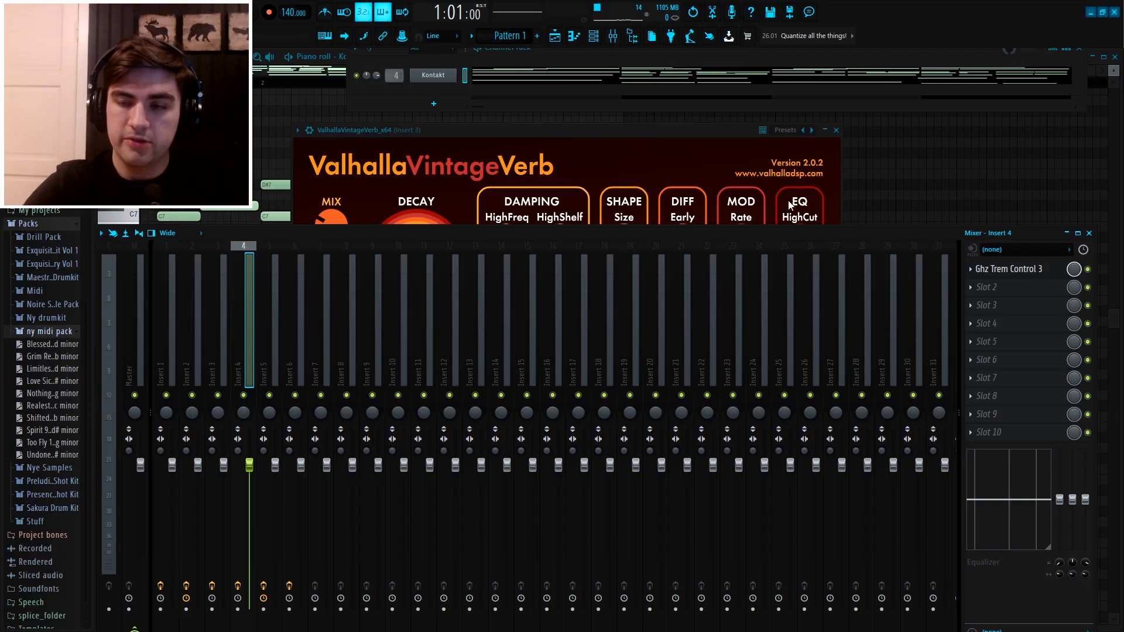
# Open Ghz Trem Control 3 on Insert 4 and play the melody with its Default preset.
pyautogui.click(1035, 272)
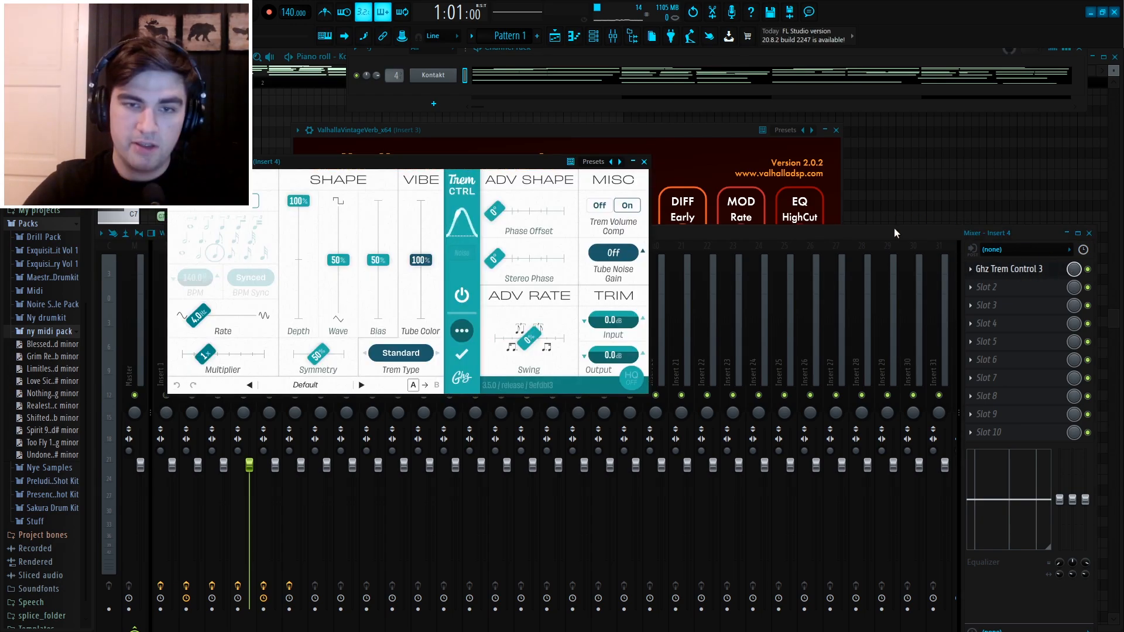
pyautogui.moveTo(489, 162); pyautogui.dragTo(630, 157)
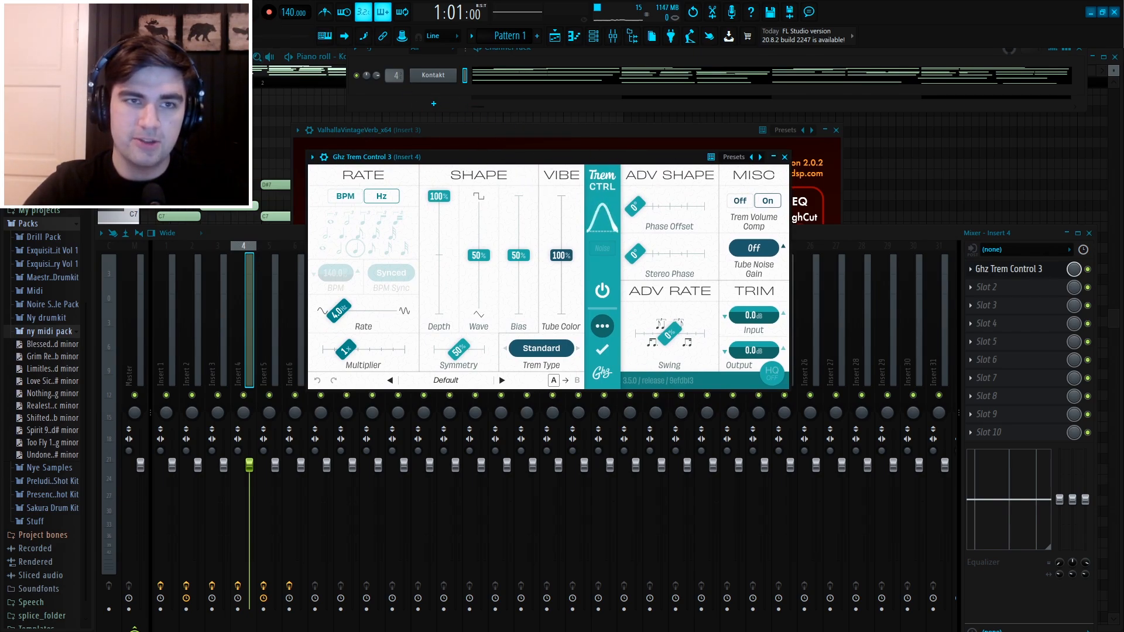
pyautogui.press('space')
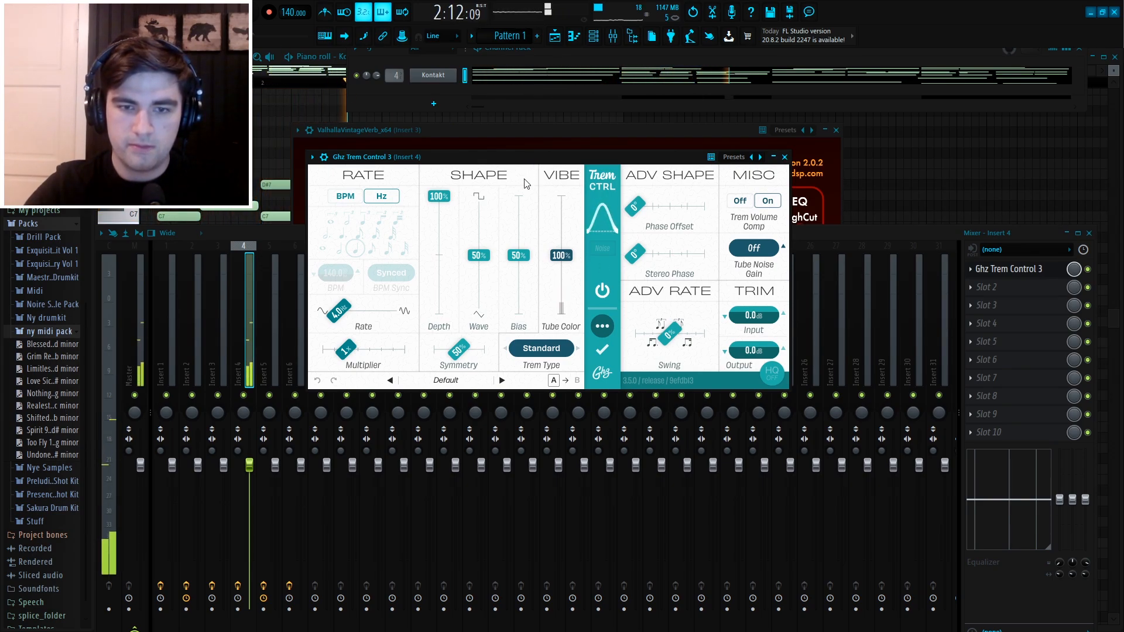
pyautogui.press('space')
# Audition the Stereo presets Slow Auto-Pan and Fast Stereo Wobble with the melody, keeping Fast Stereo Wobble loaded.
pyautogui.click(457, 380)
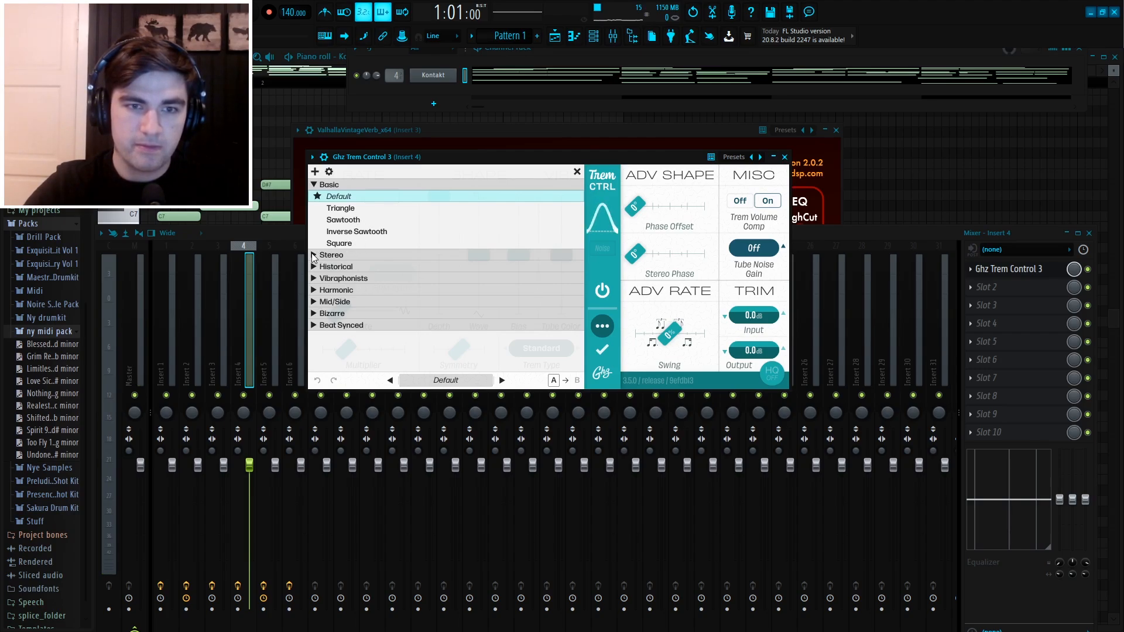
pyautogui.click(314, 255)
pyautogui.click(351, 266)
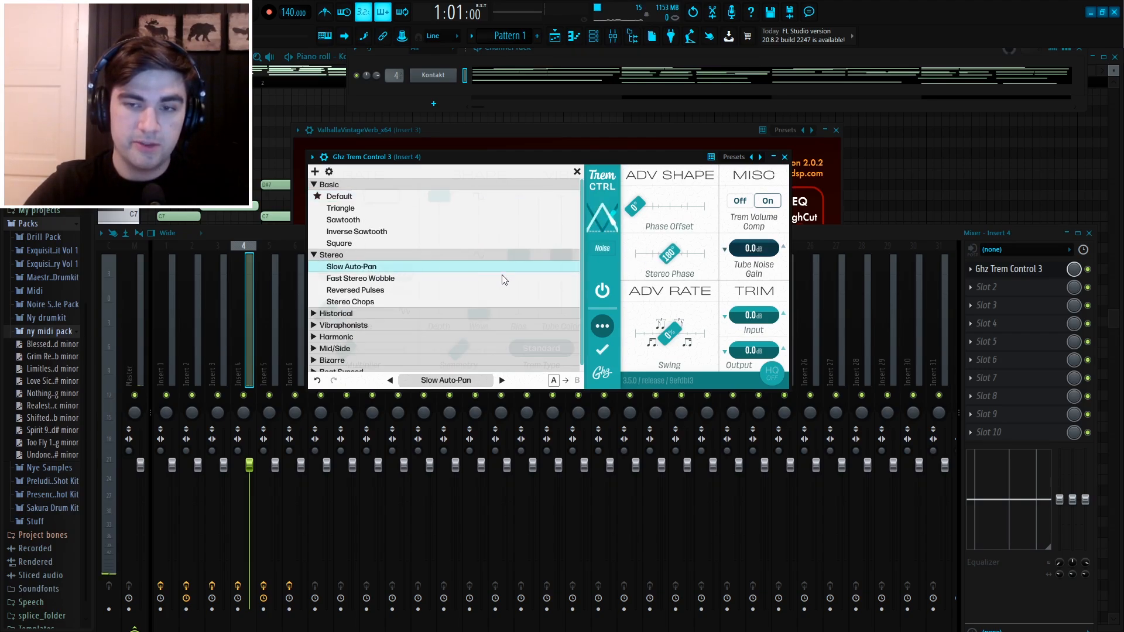
pyautogui.press('space')
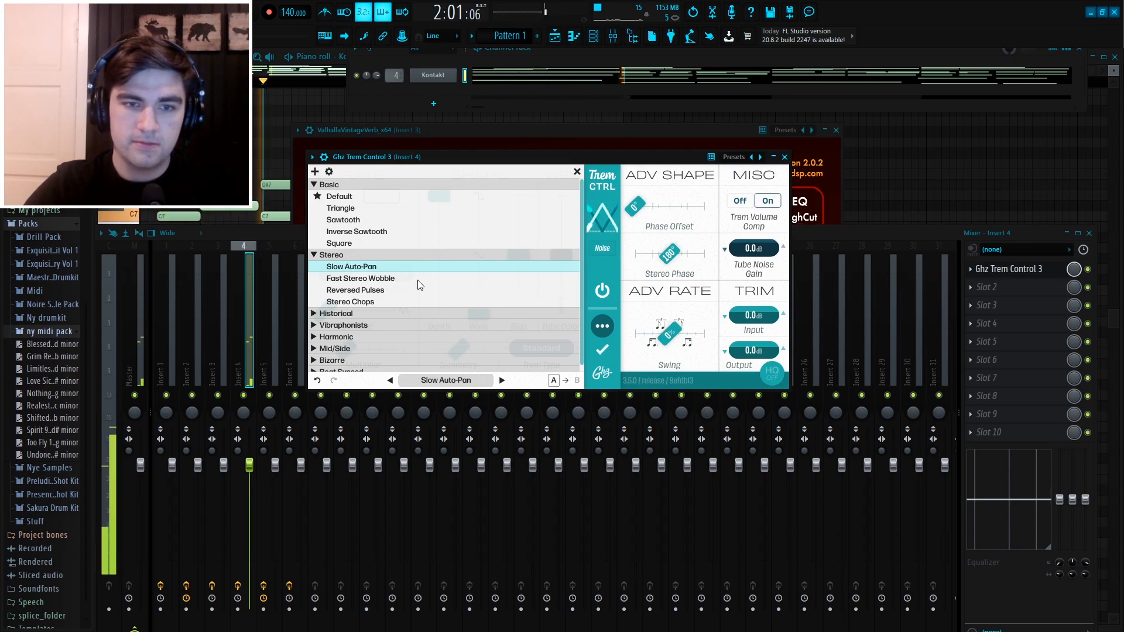
pyautogui.press('space')
pyautogui.click(391, 279)
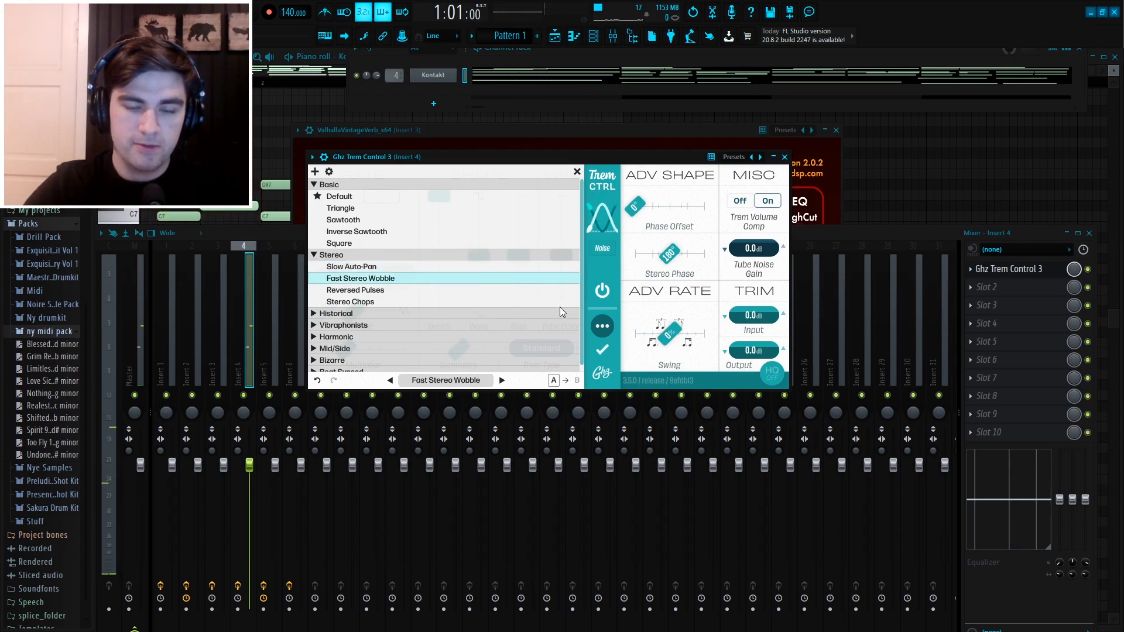
pyautogui.press('space')
pyautogui.press('space')
pyautogui.click(578, 172)
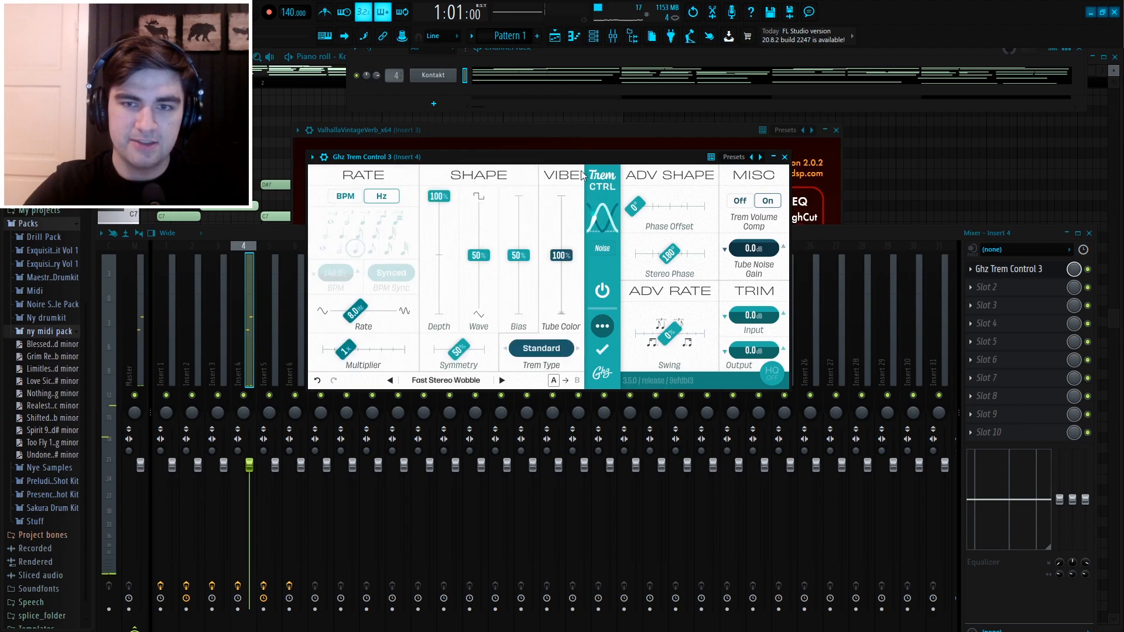
# Set the tremolo type to Mid/Side, play the melody at an 8.0 Hz rate, and close the plugin window.
pyautogui.click(551, 349)
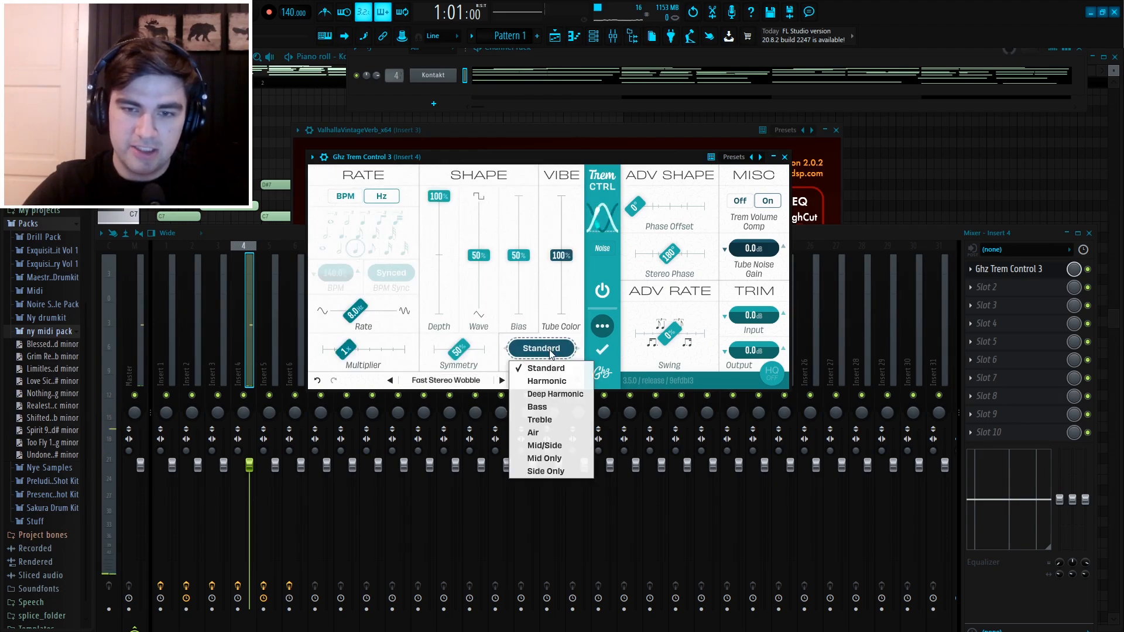
pyautogui.click(561, 453)
pyautogui.press('space')
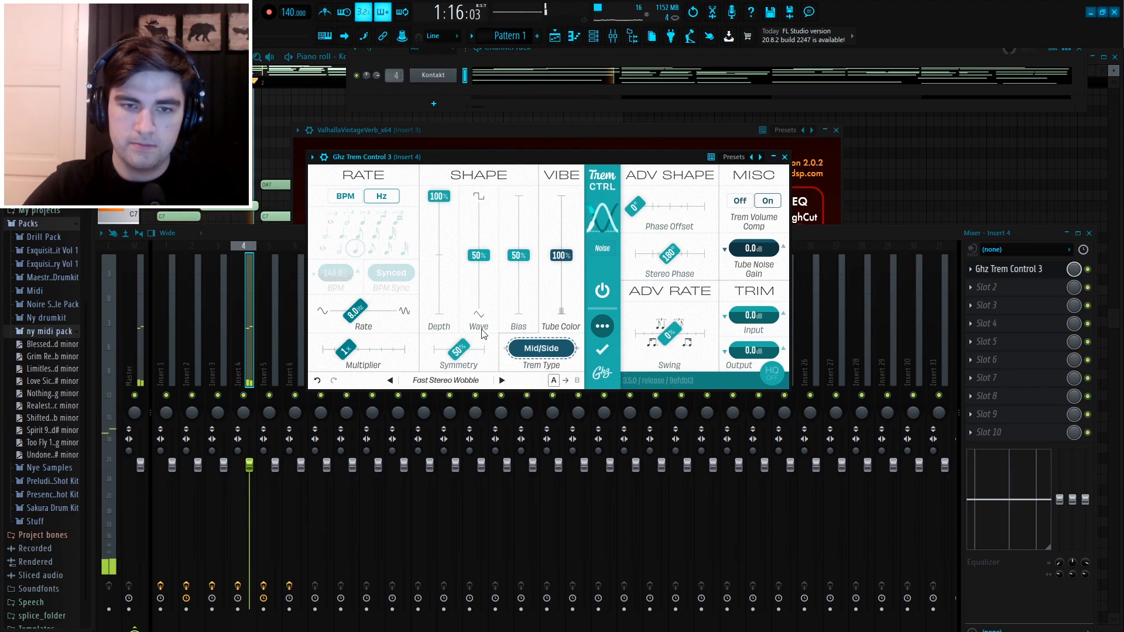
pyautogui.moveTo(354, 310)
pyautogui.mouseDown()
pyautogui.moveTo(345, 317)
pyautogui.moveTo(358, 320)
pyautogui.mouseUp()
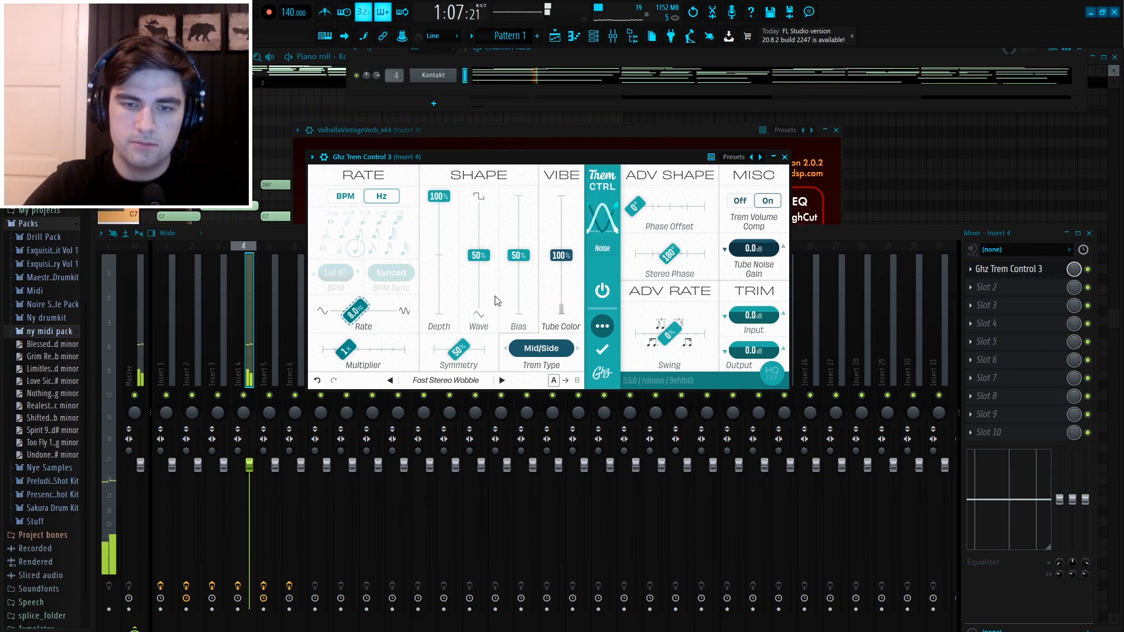
pyautogui.click(785, 157)
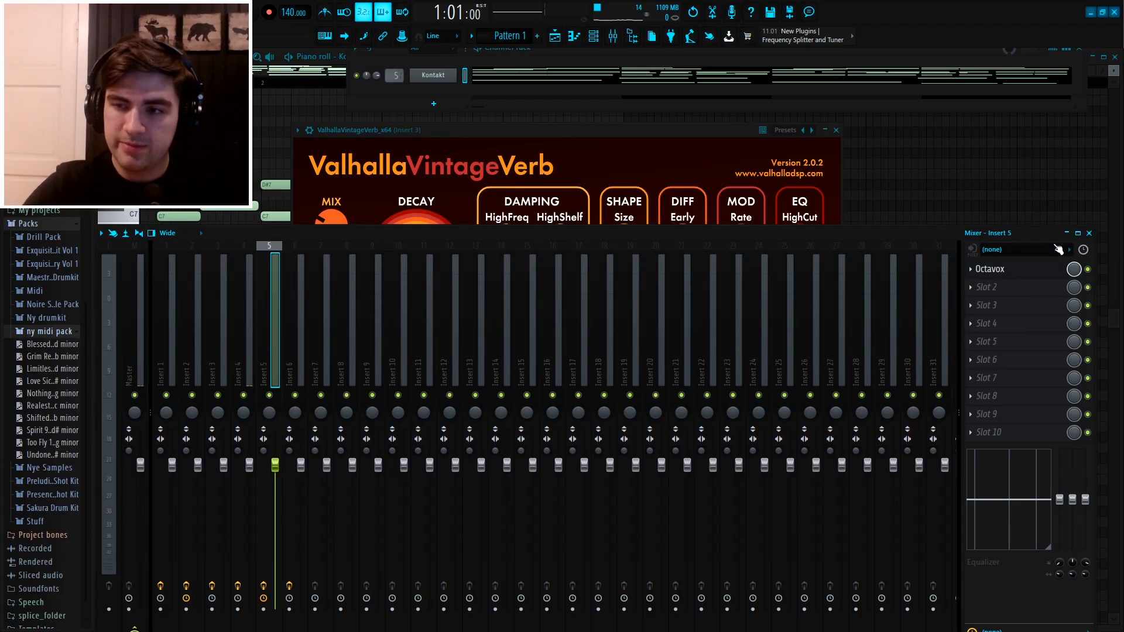
# Open the Octavox harmonizer on Insert 5 and set its key to Bb and scale to Harmonic Min.
pyautogui.click(1028, 274)
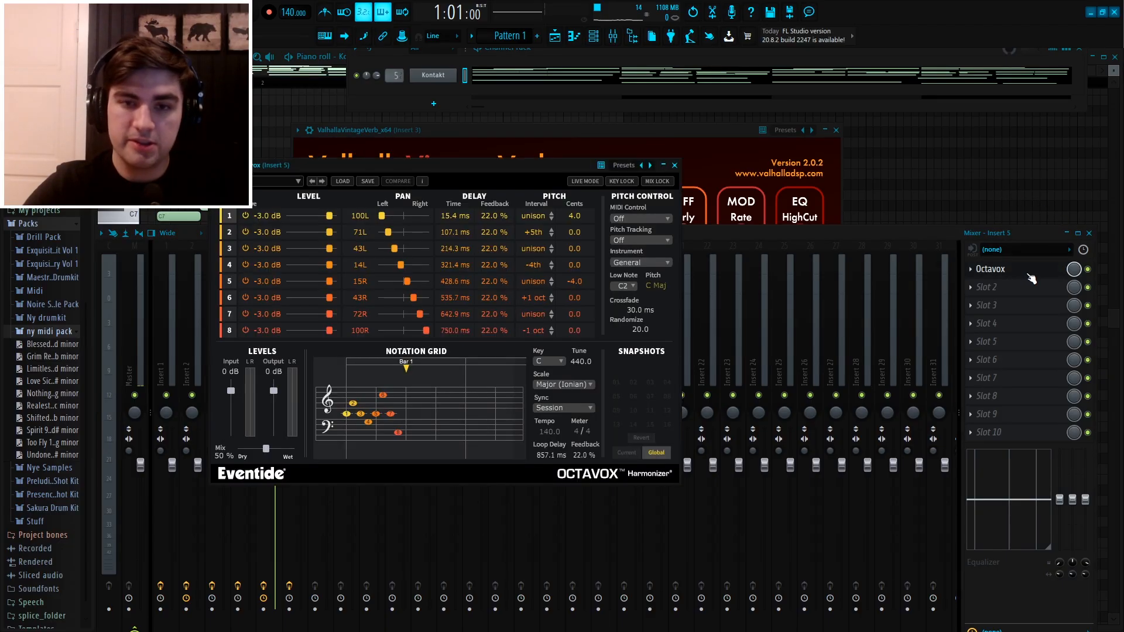
pyautogui.moveTo(470, 167); pyautogui.dragTo(472, 114)
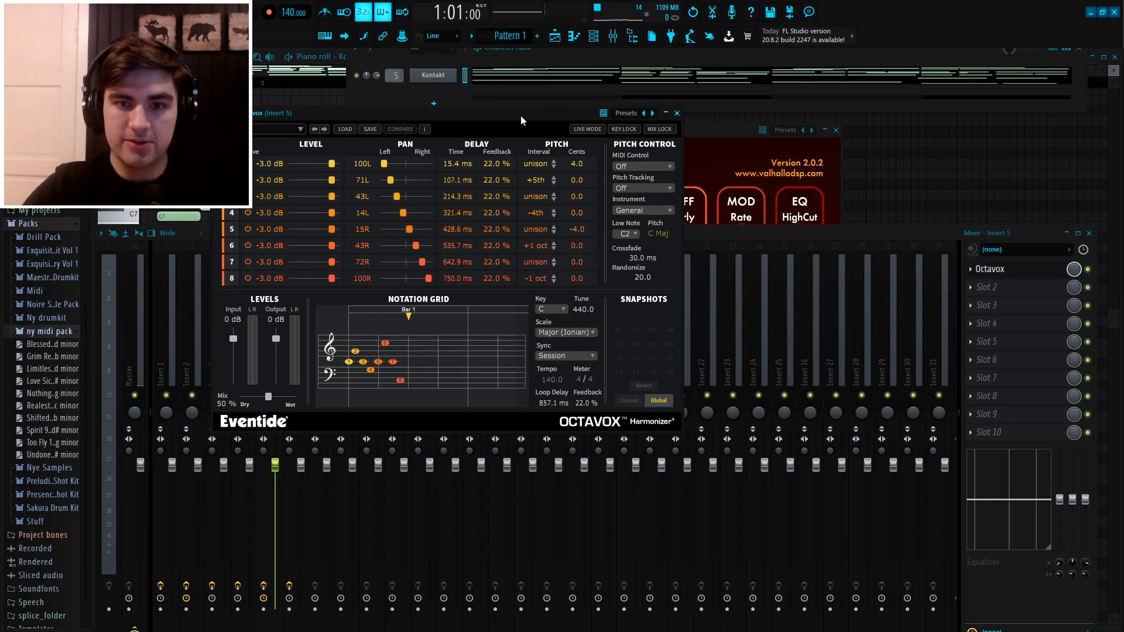
pyautogui.moveTo(521, 115); pyautogui.dragTo(551, 100)
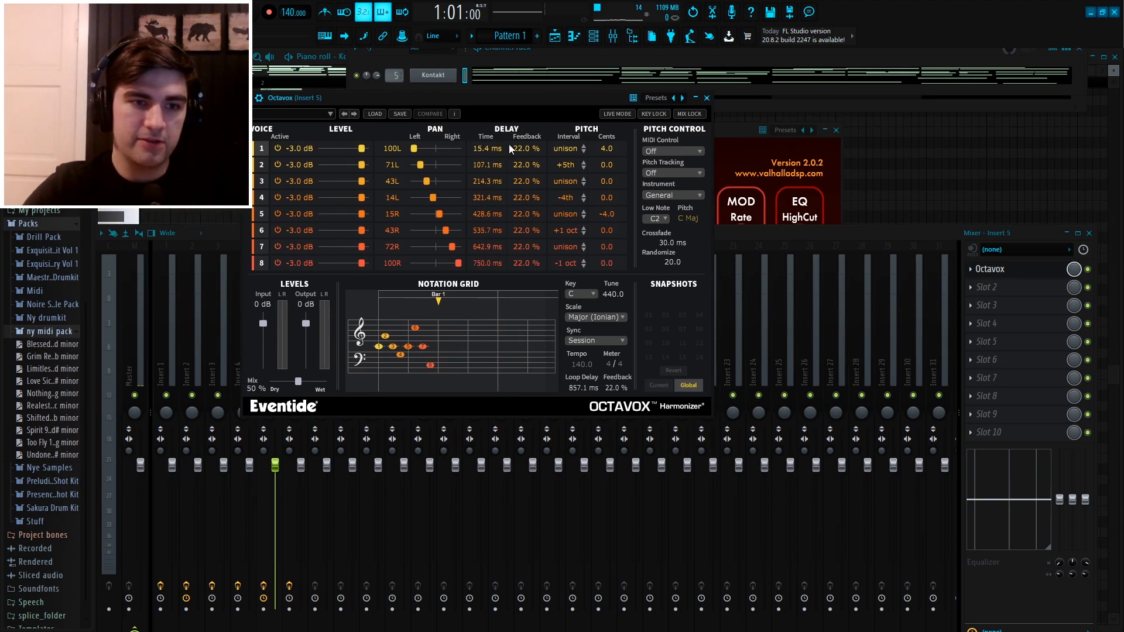
pyautogui.click(583, 295)
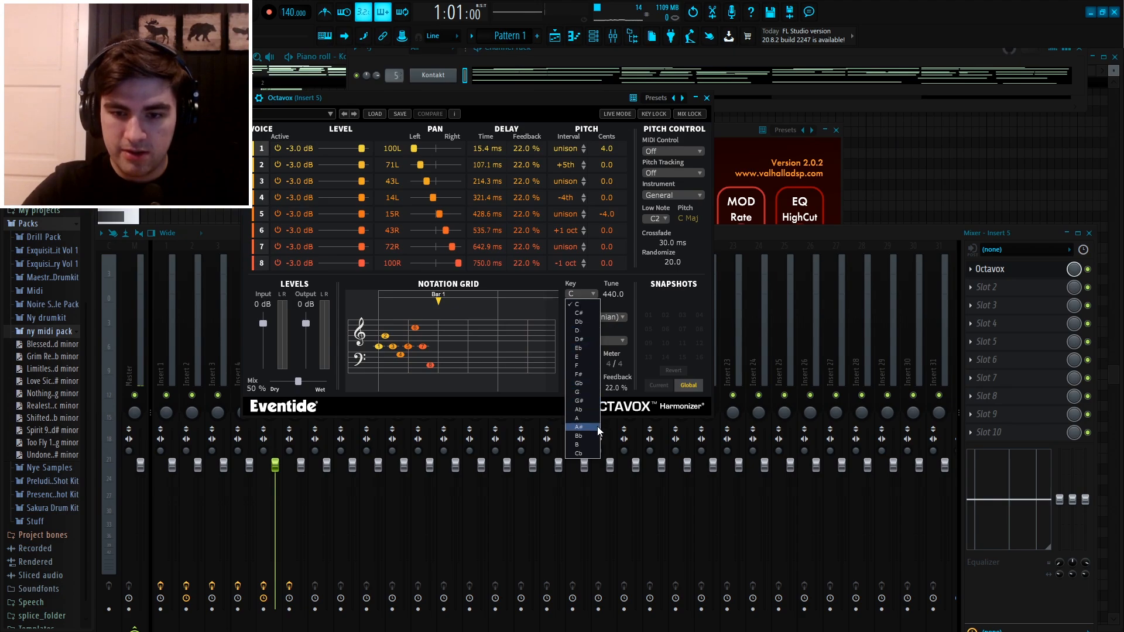
pyautogui.click(592, 436)
pyautogui.click(599, 317)
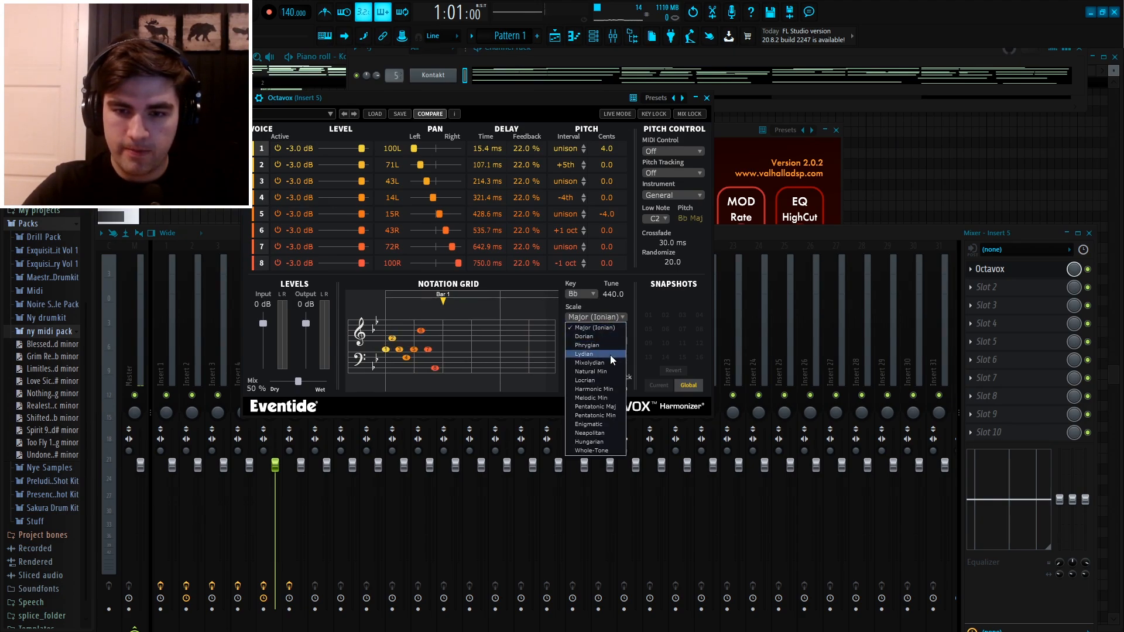
pyautogui.click(594, 389)
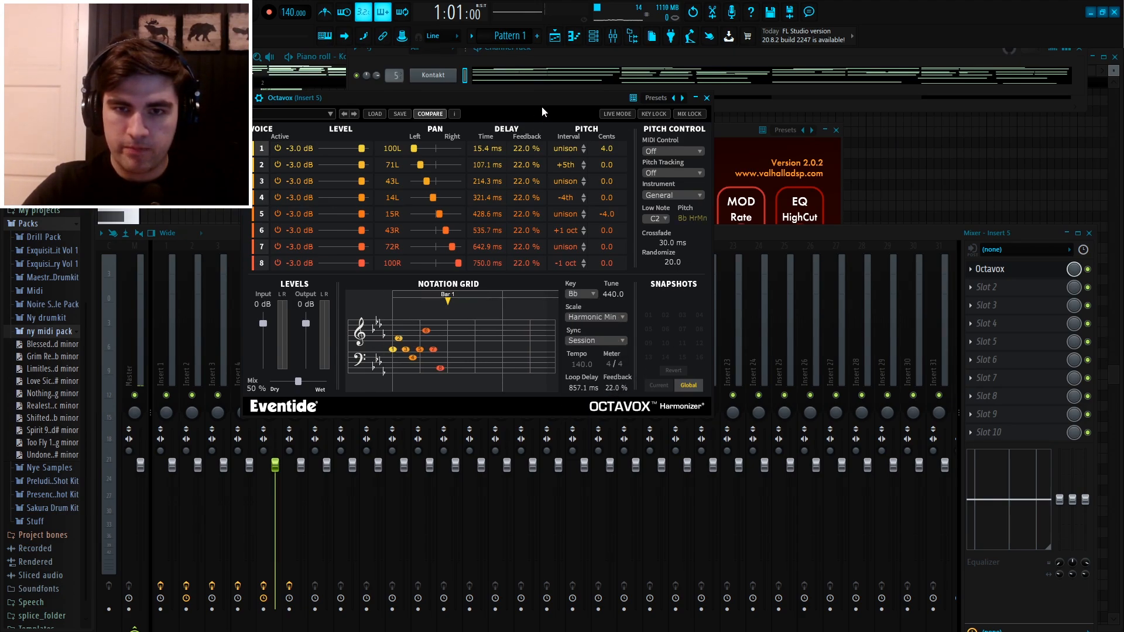
pyautogui.moveTo(542, 107); pyautogui.dragTo(559, 134)
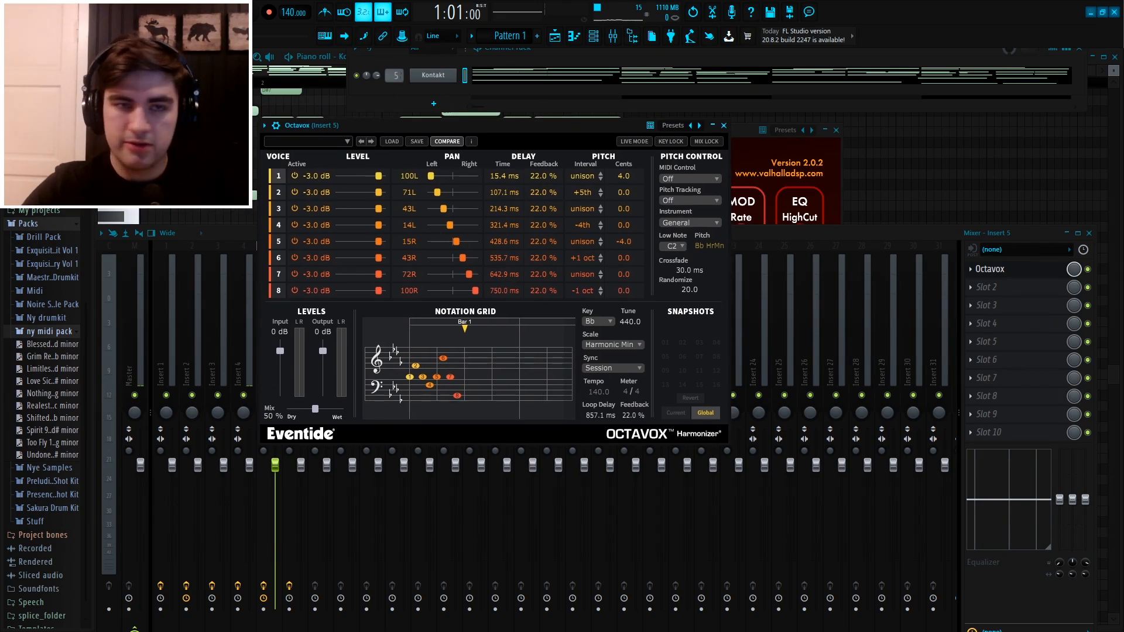
# Play the melody through Octavox and set voice 2's interval to +1 oct and voice 4's to -1 oct.
pyautogui.press('space')
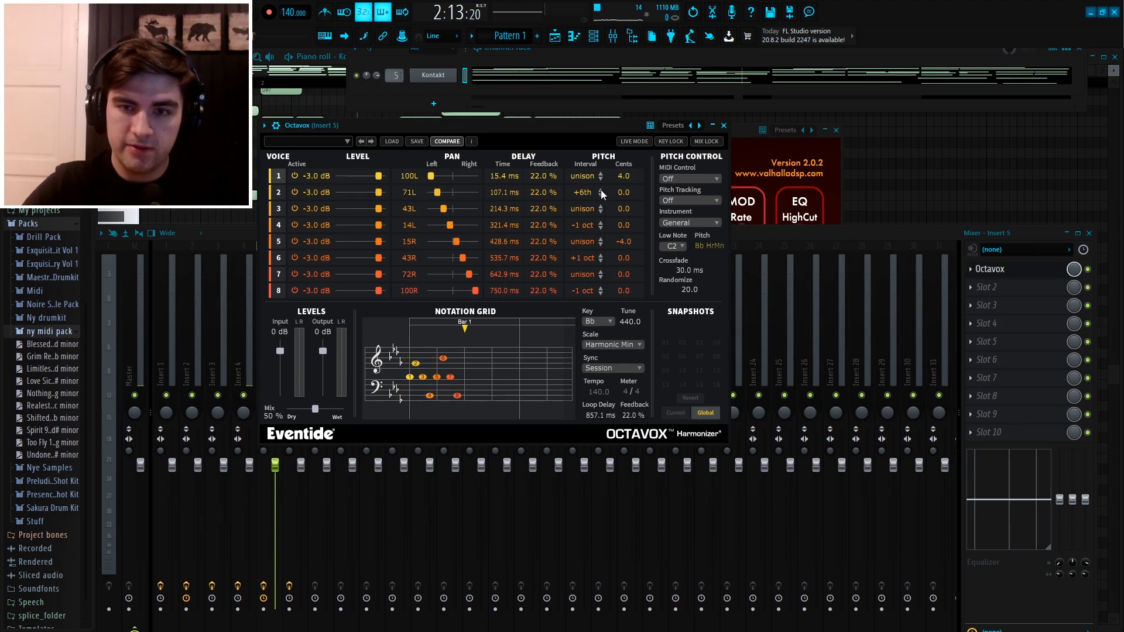
pyautogui.press('space')
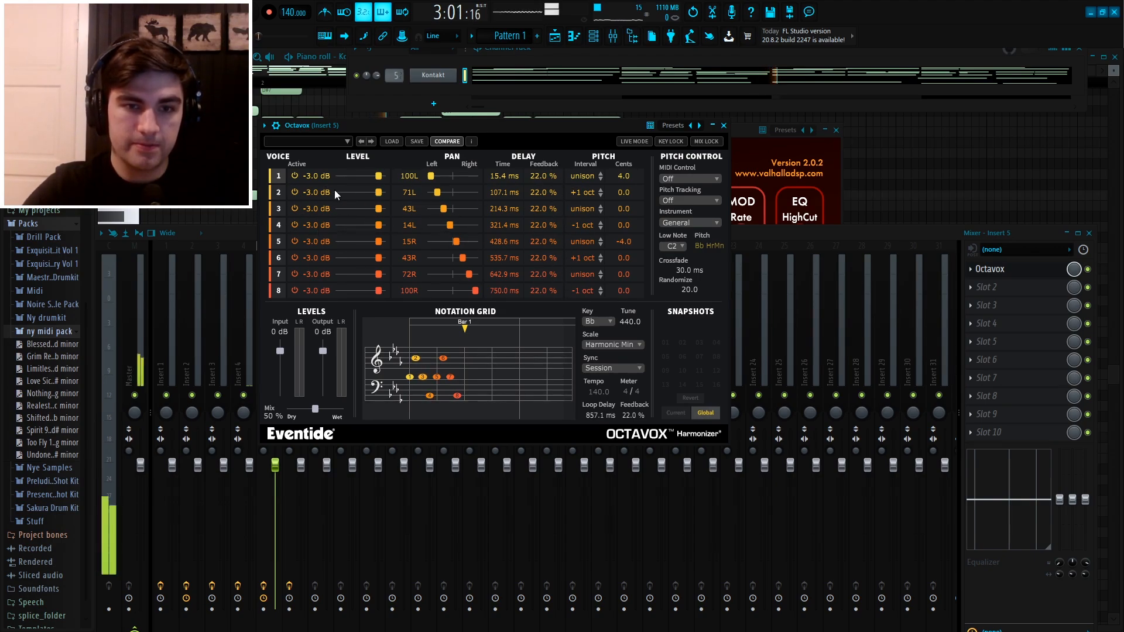
# Deactivate Octavox voices 2, 4 and 6 and replay the melody with the remaining voices.
pyautogui.click(295, 192)
pyautogui.click(295, 226)
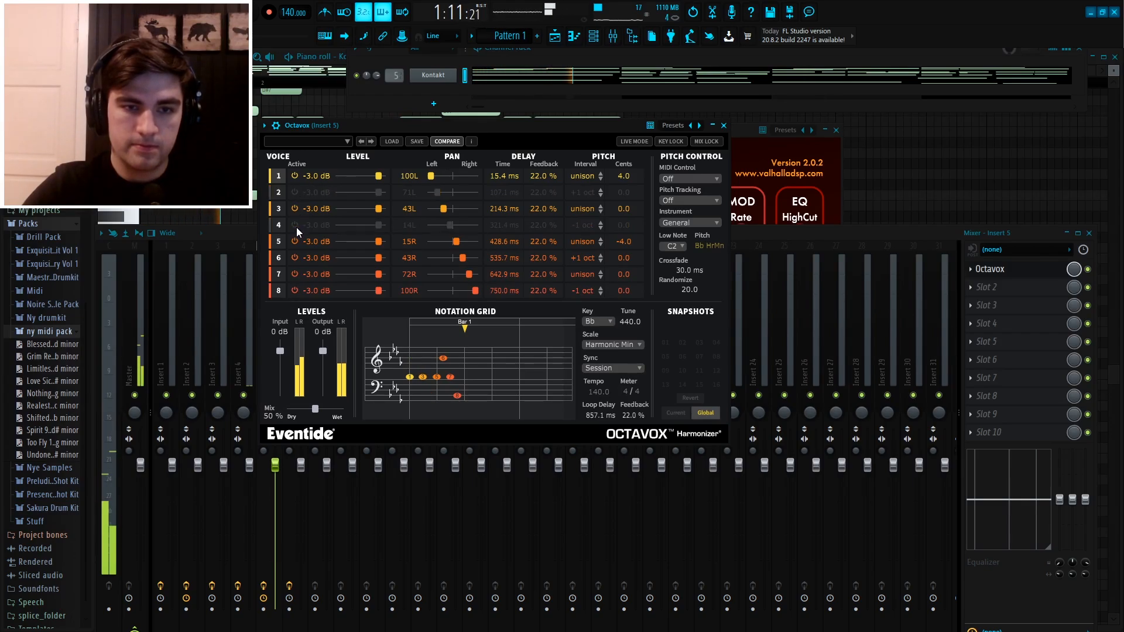
pyautogui.click(296, 257)
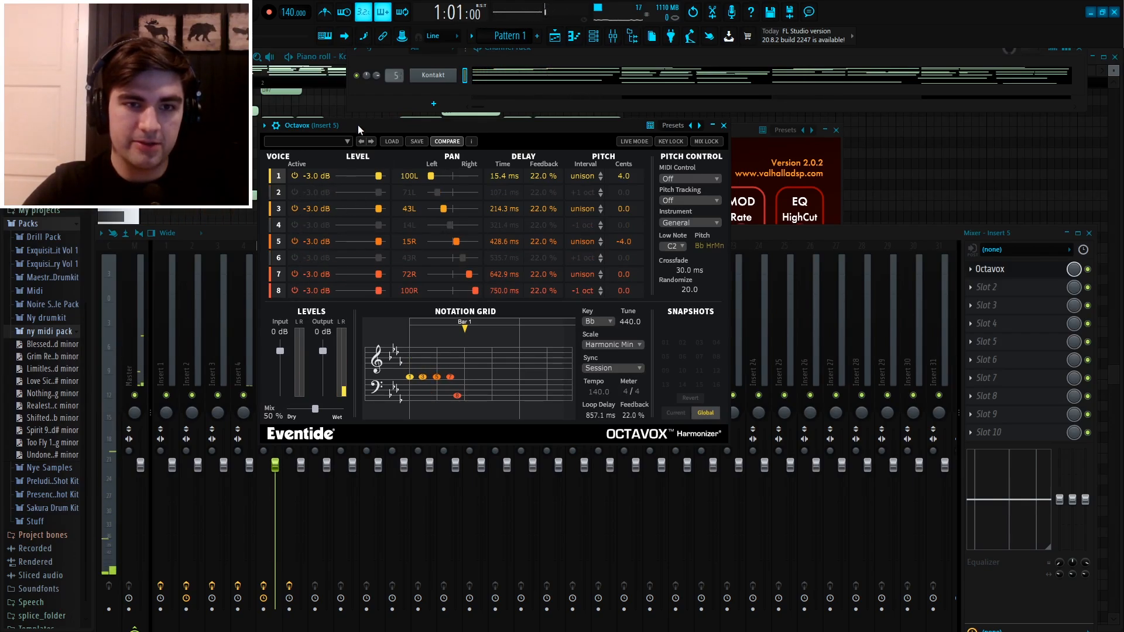
pyautogui.moveTo(358, 127); pyautogui.dragTo(356, 123)
pyautogui.press('space')
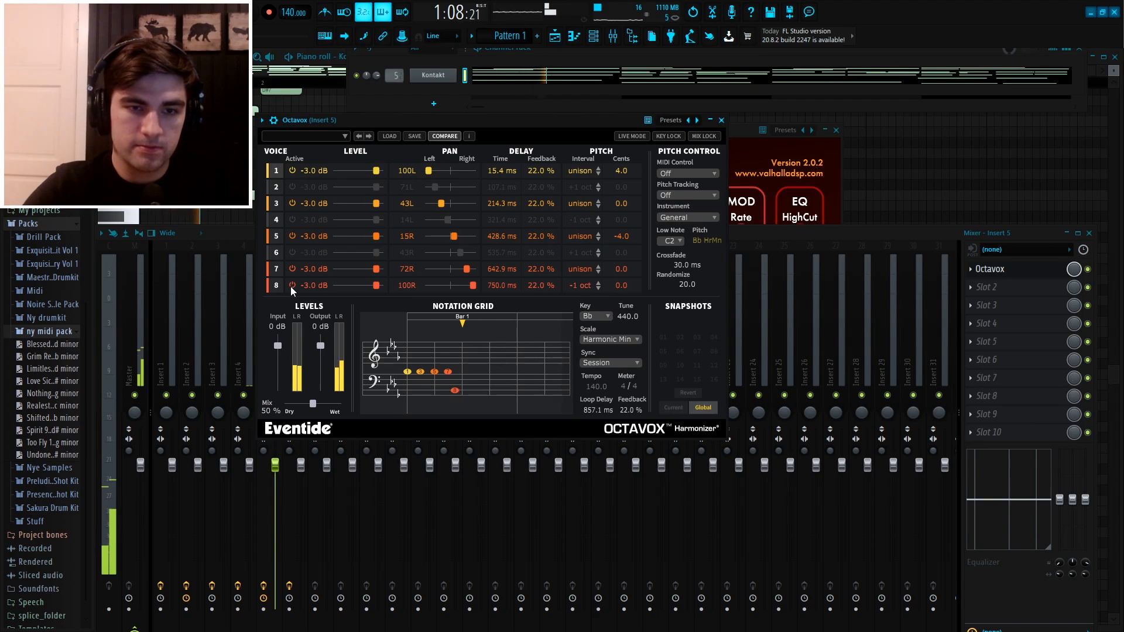
pyautogui.press('space')
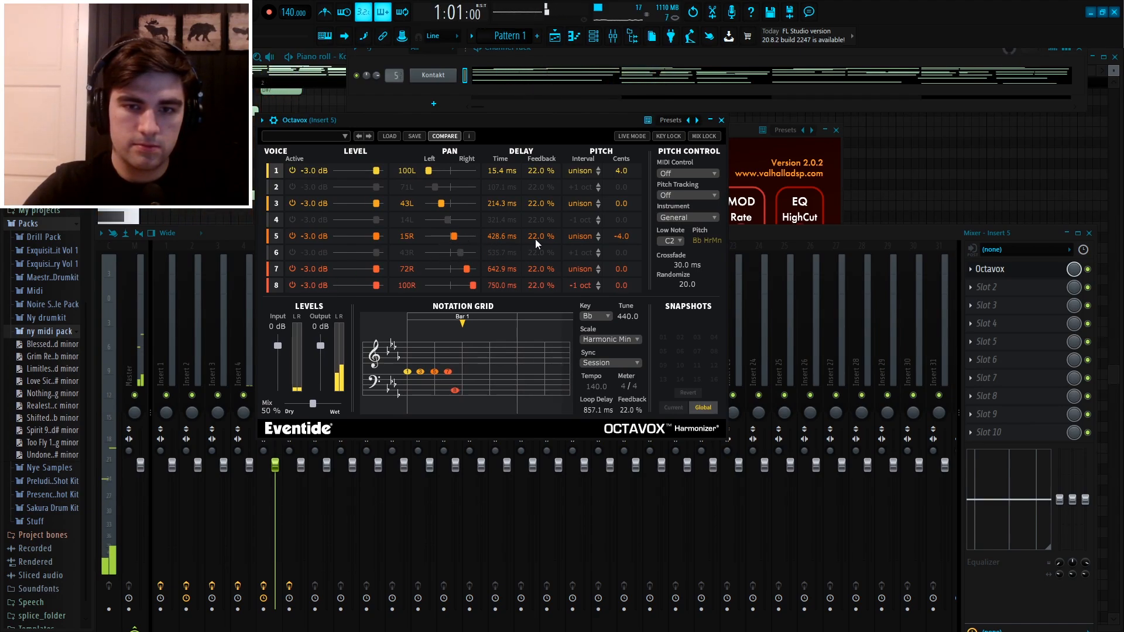
# Play the melody through Octavox and raise voice 5's delay feedback to 41.6 %.
pyautogui.press('space')
pyautogui.moveTo(545, 265); pyautogui.dragTo(554, 205)
pyautogui.press('space')
pyautogui.press('space')
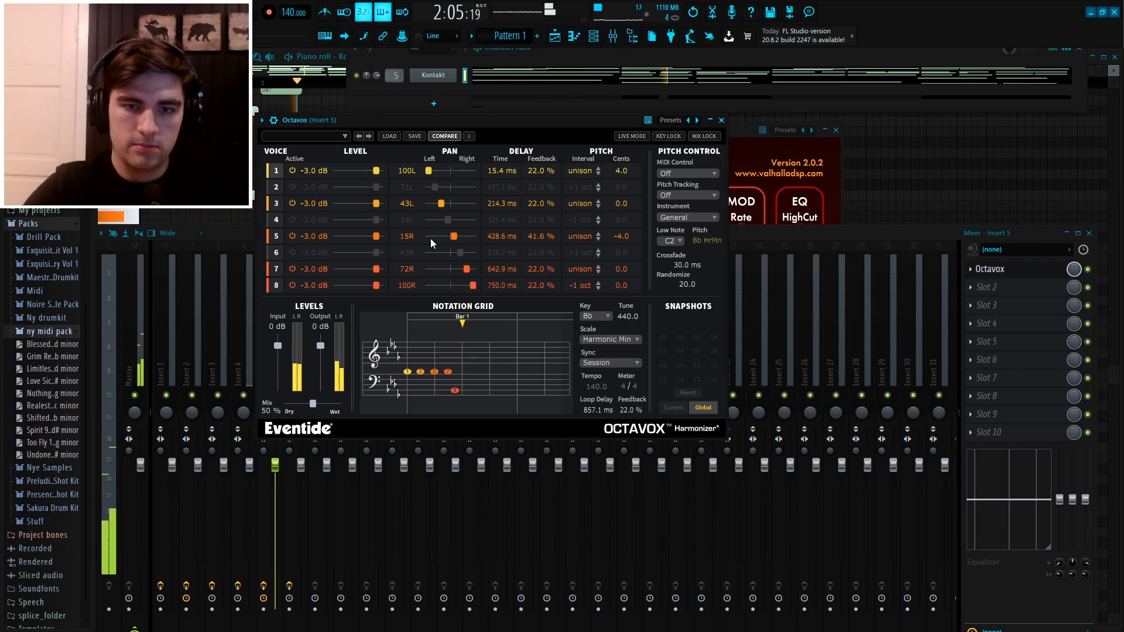
# Lower voice 5's level to -25.3 dB and voice 8's to -21.7 dB, and close the Octavox window.
pyautogui.moveTo(378, 243); pyautogui.dragTo(353, 244)
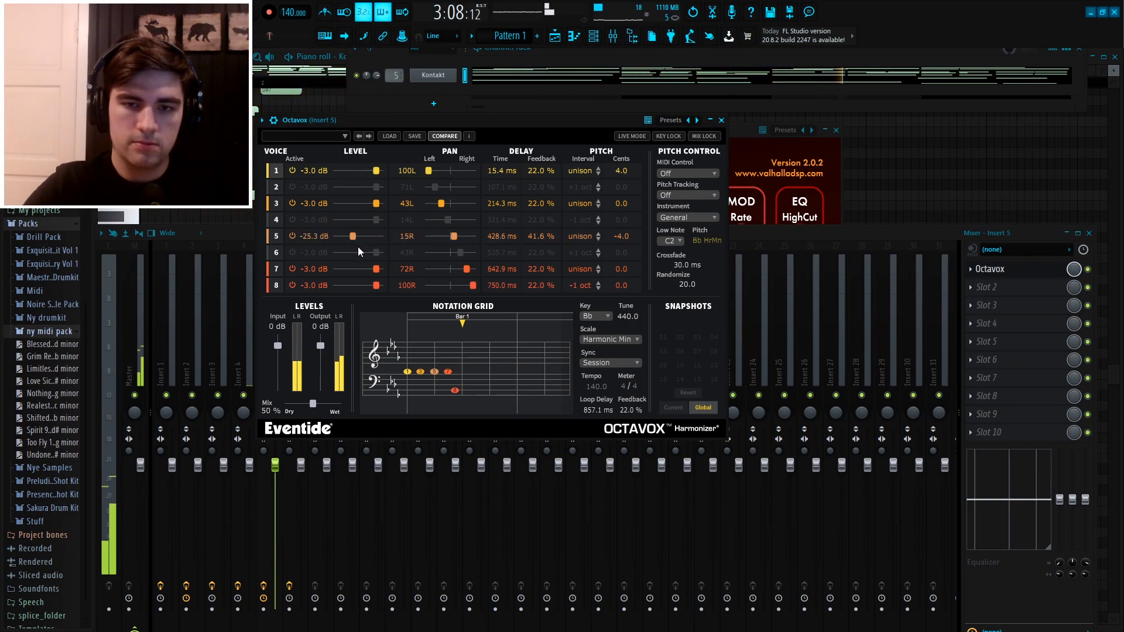
pyautogui.moveTo(377, 285); pyautogui.dragTo(357, 290)
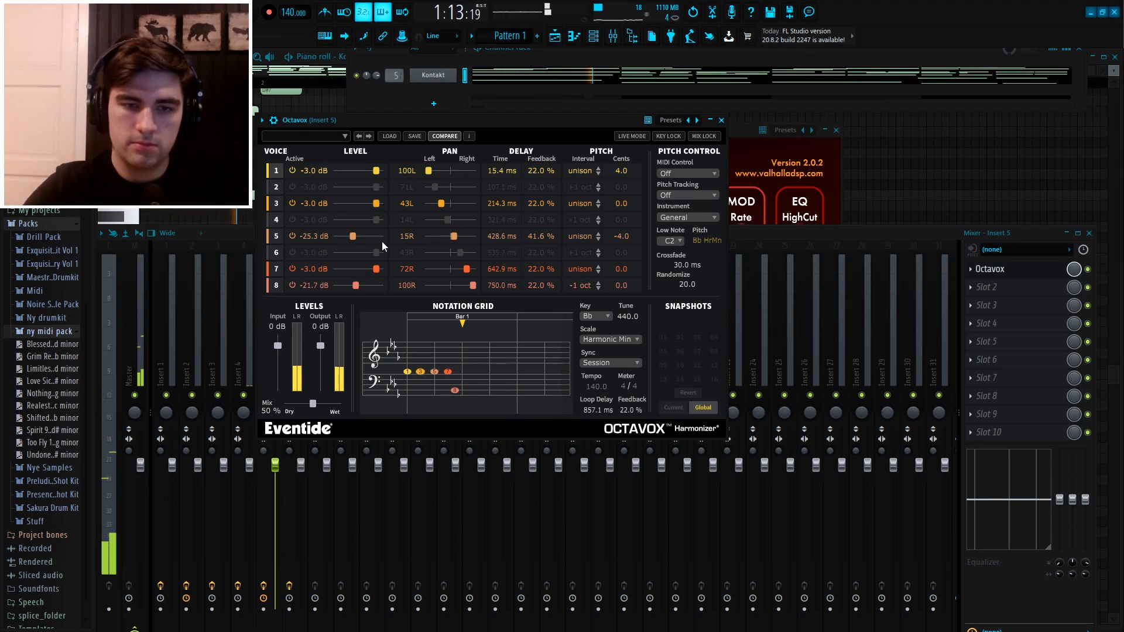
pyautogui.click(723, 120)
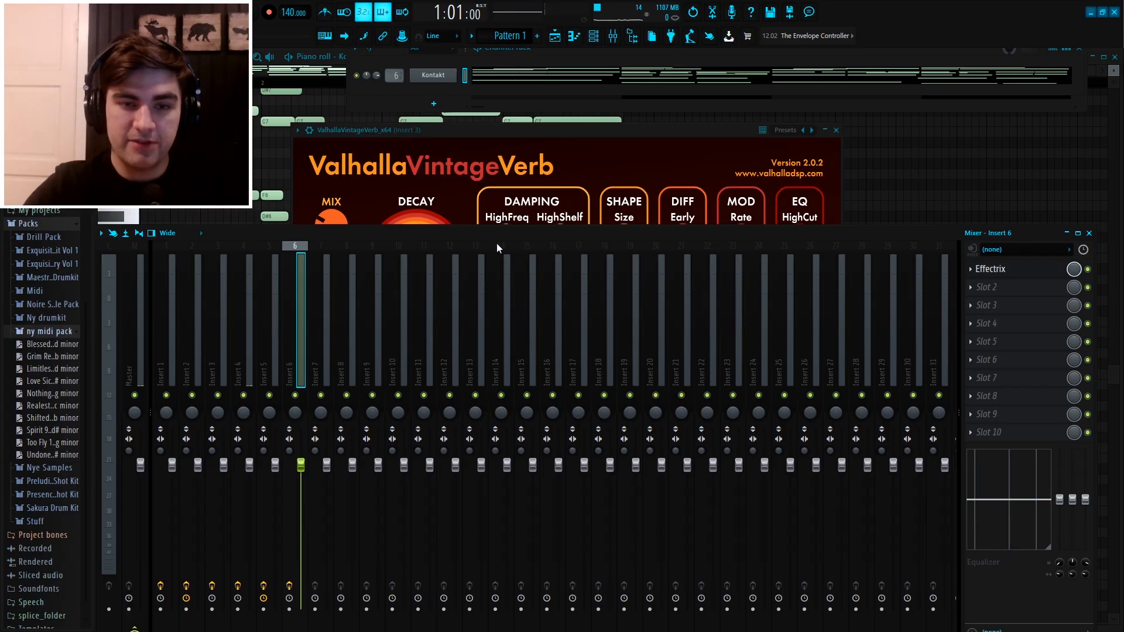
# Open Effectrix on Insert 6 and view the settings of its Reverse, Loop and Delay effects.
pyautogui.click(1018, 272)
pyautogui.moveTo(593, 179); pyautogui.dragTo(617, 143)
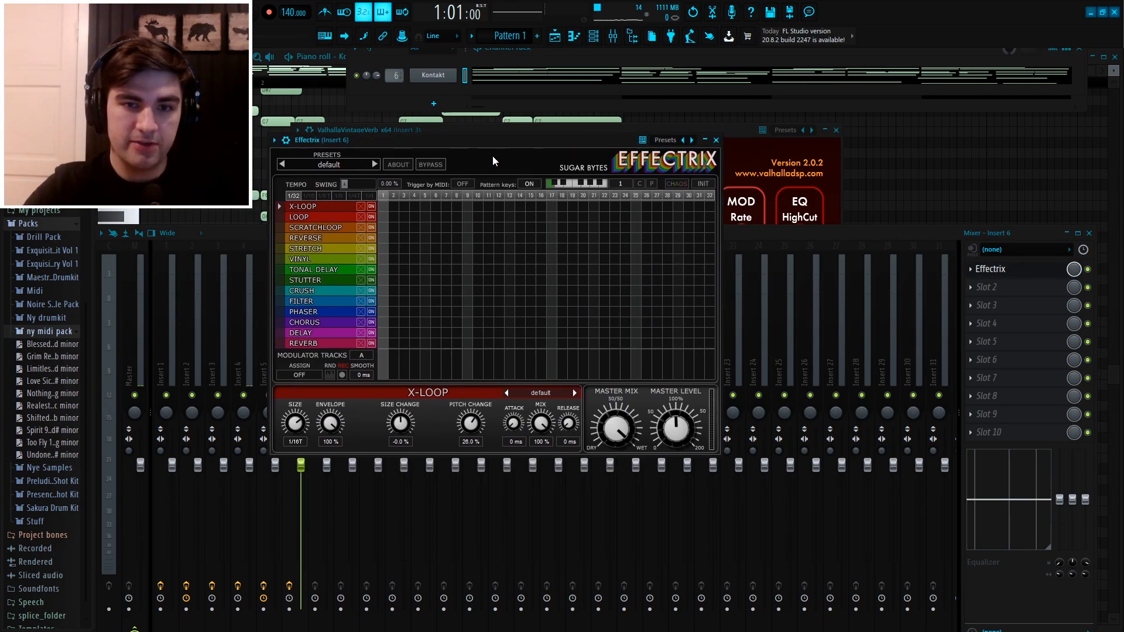
pyautogui.moveTo(486, 142); pyautogui.dragTo(504, 108)
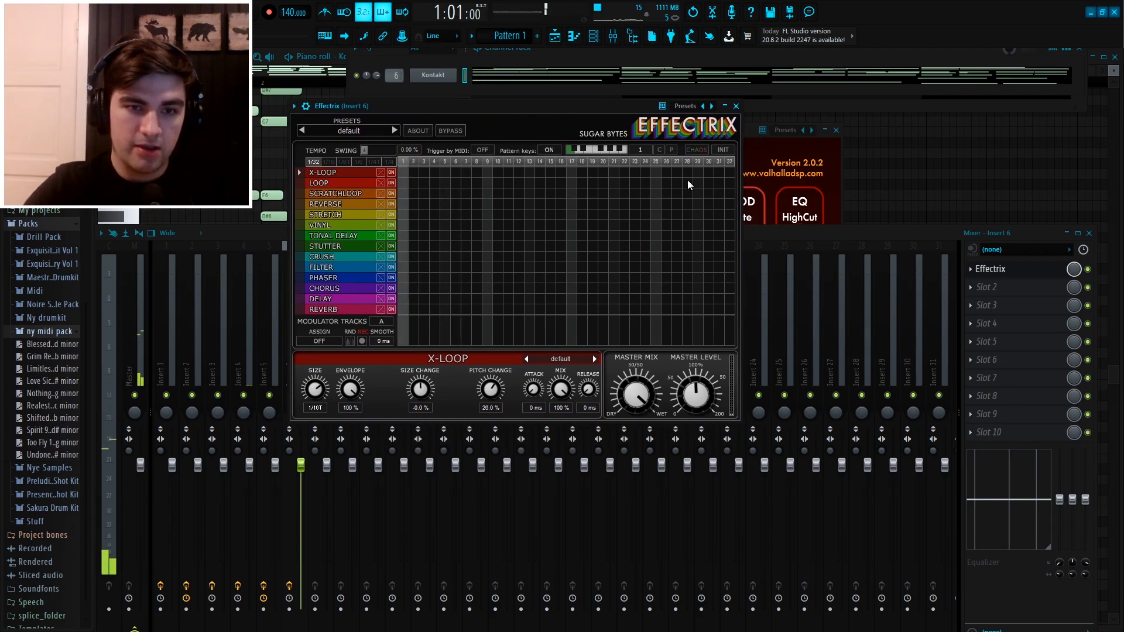
pyautogui.click(334, 204)
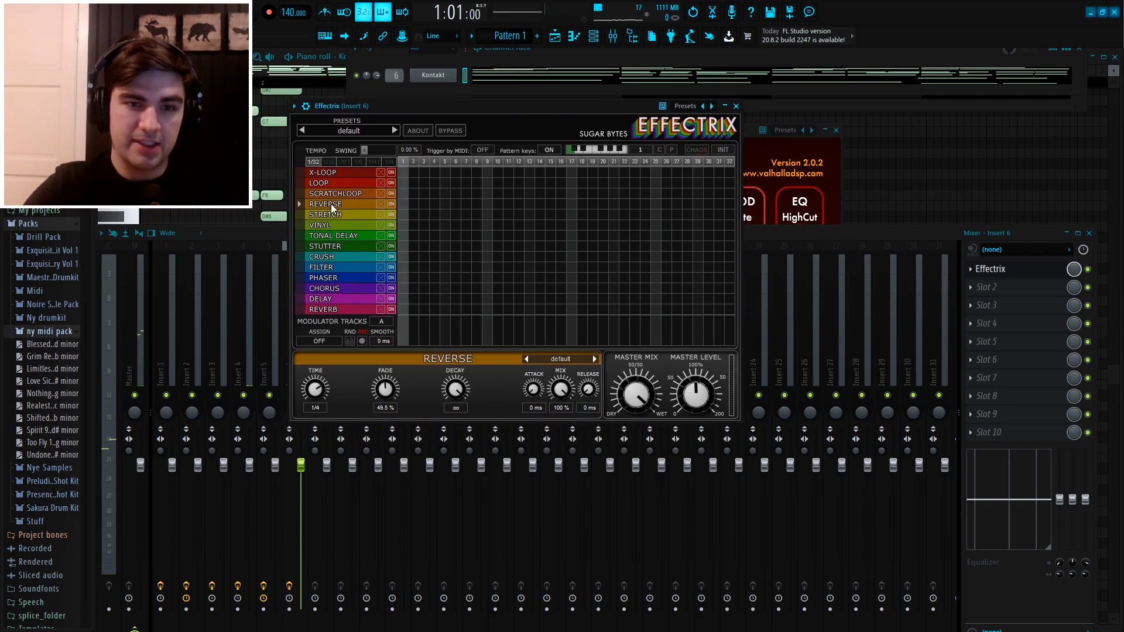
pyautogui.click(332, 184)
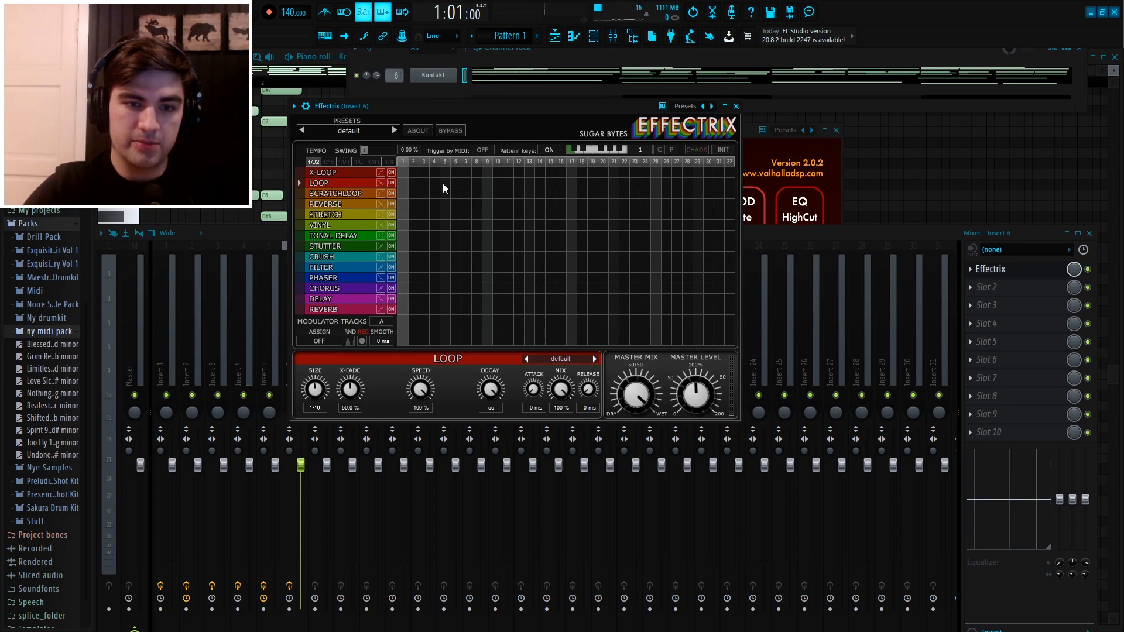
pyautogui.click(325, 299)
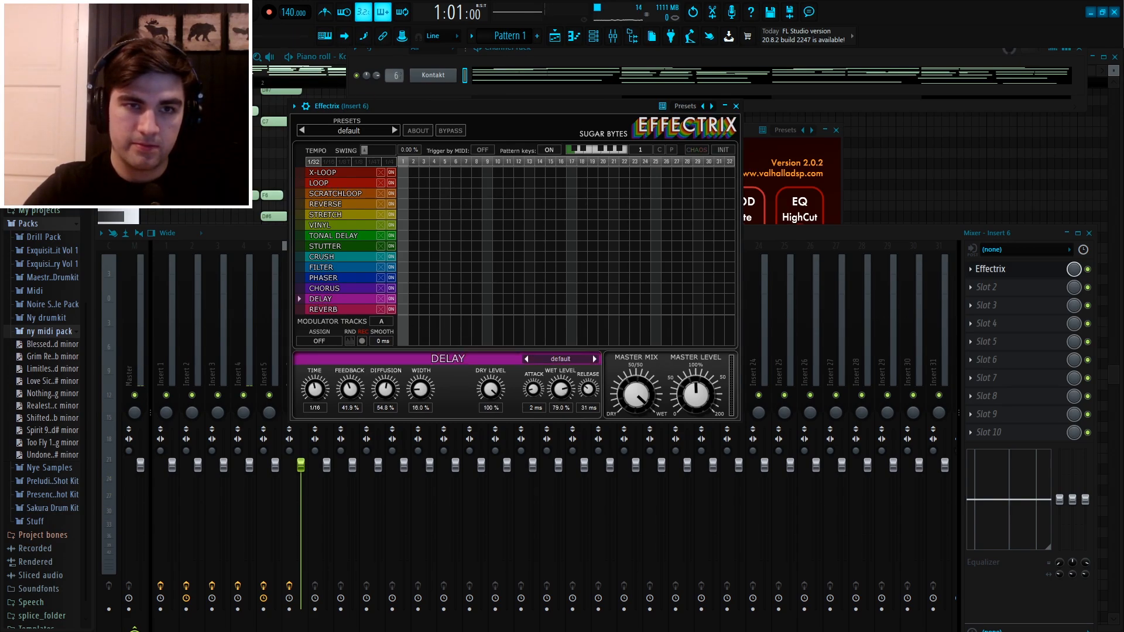
# Sequence single Reverse blocks on steps 9, 13, 25 and 28 and Loop blocks on steps 17 and 26.
pyautogui.moveTo(483, 204); pyautogui.dragTo(523, 205)
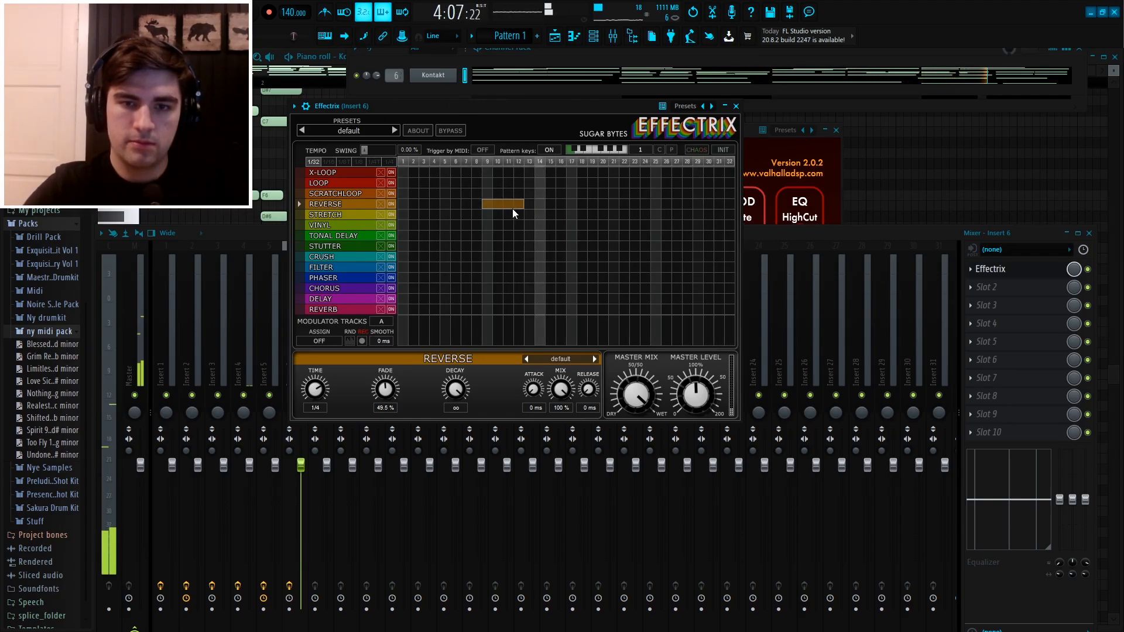
pyautogui.moveTo(513, 206); pyautogui.dragTo(488, 207)
pyautogui.click(529, 204)
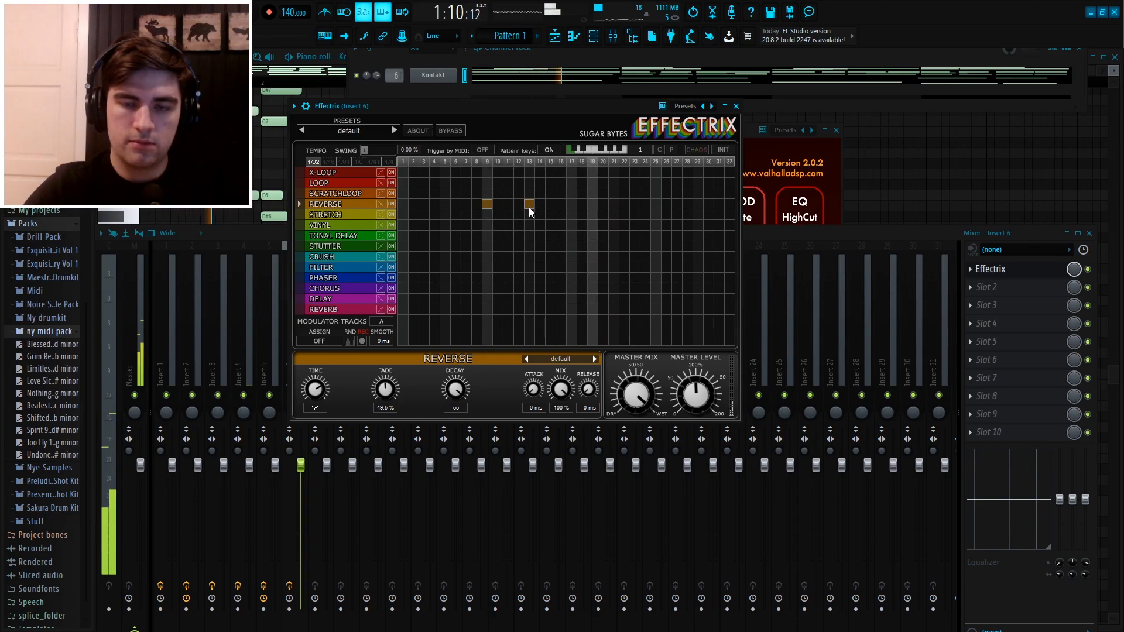
pyautogui.click(655, 204)
pyautogui.click(687, 205)
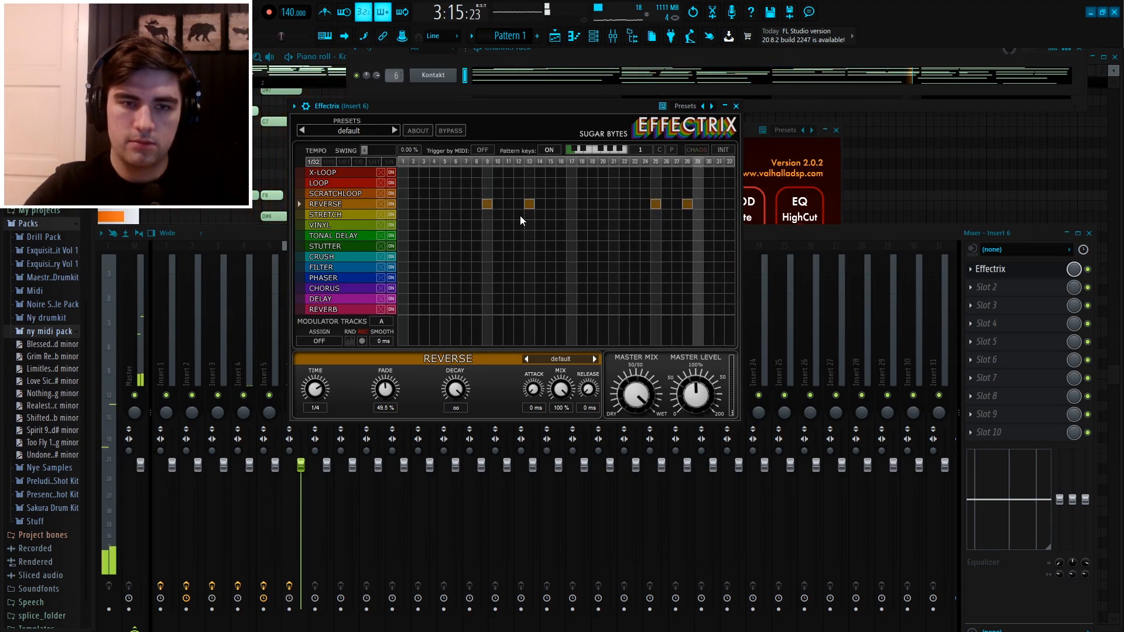
pyautogui.click(571, 183)
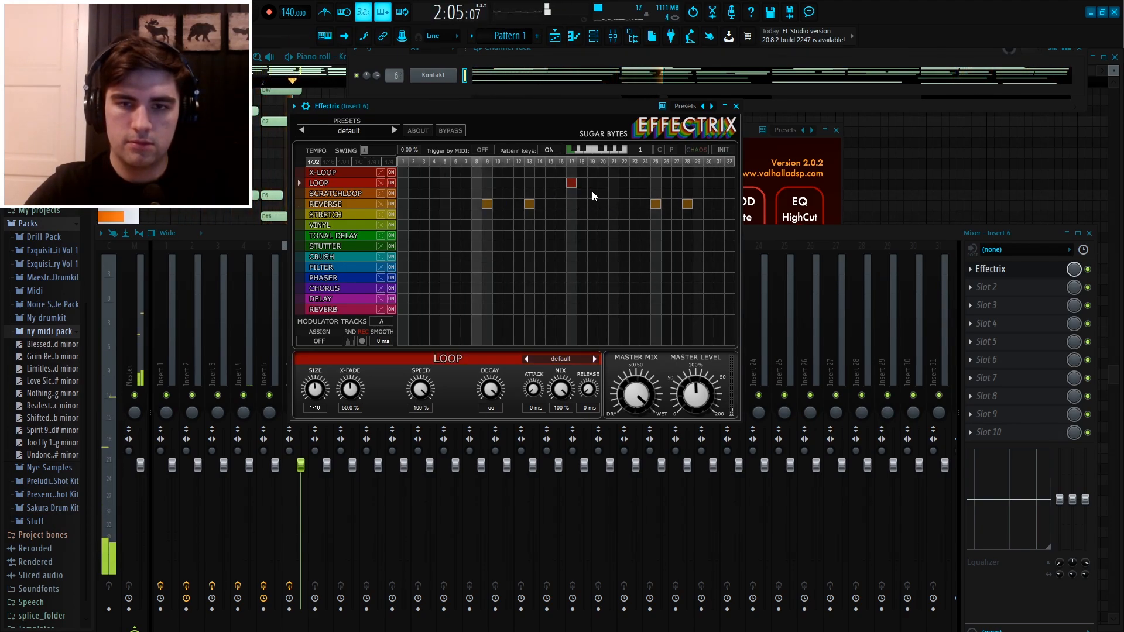
pyautogui.click(666, 184)
# Play the melody through Effectrix and lower the Reverse effect's mix to 46.0 %.
pyautogui.click(487, 204)
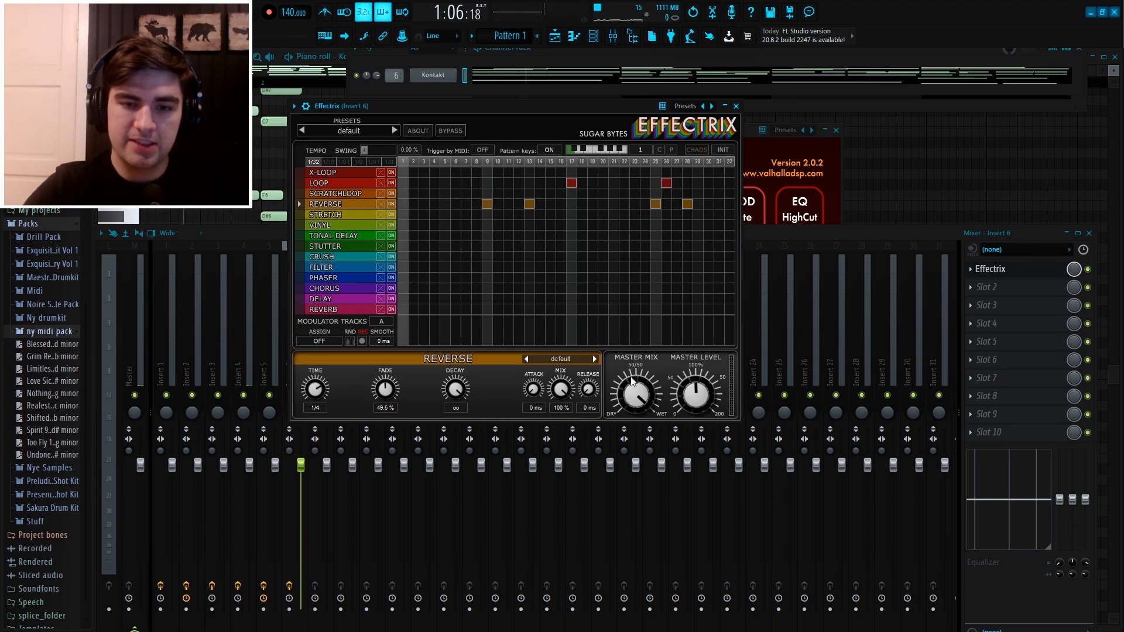
pyautogui.moveTo(596, 107); pyautogui.dragTo(631, 87)
pyautogui.press('space')
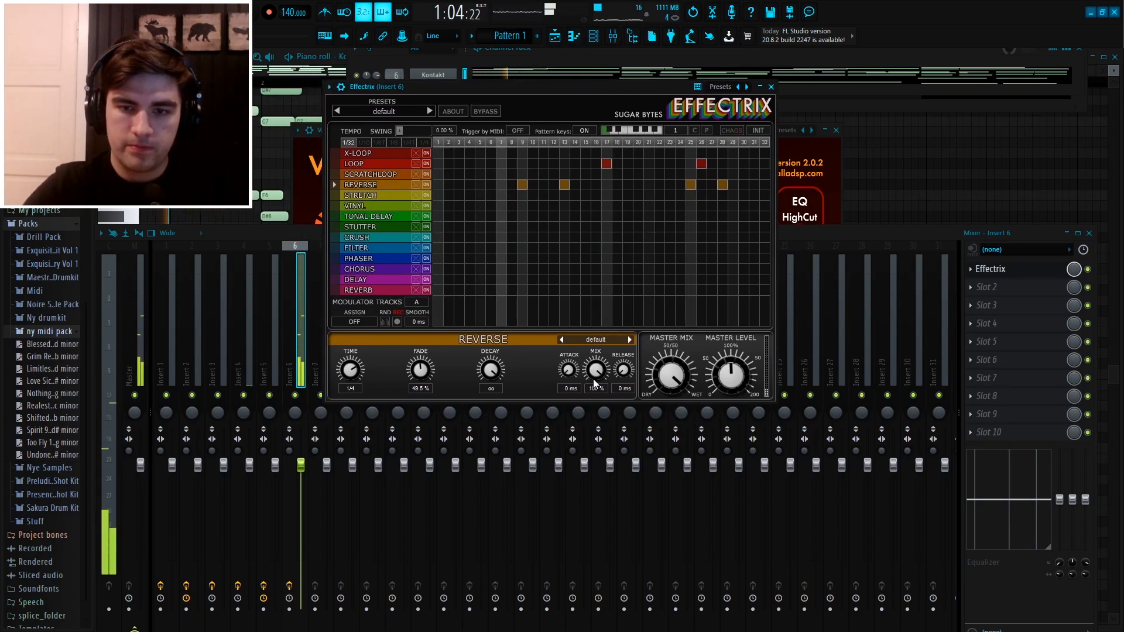
pyautogui.moveTo(593, 377); pyautogui.dragTo(598, 440)
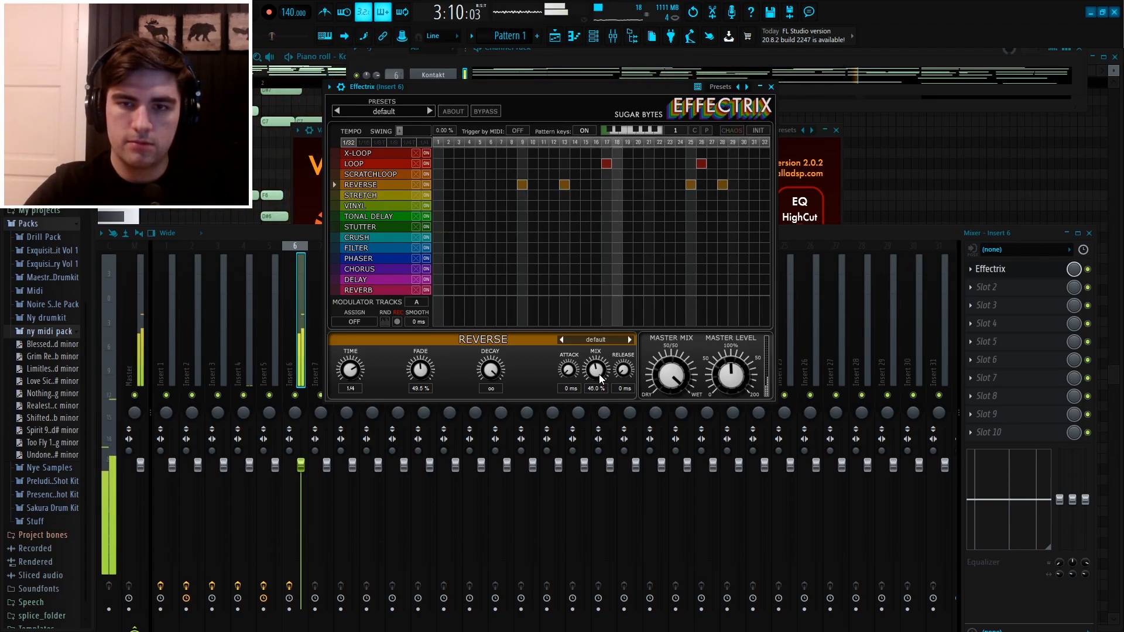
# Close the Effectrix window, stop playback and bring up the Playlist.
pyautogui.click(772, 88)
pyautogui.press('space')
pyautogui.press('F5')
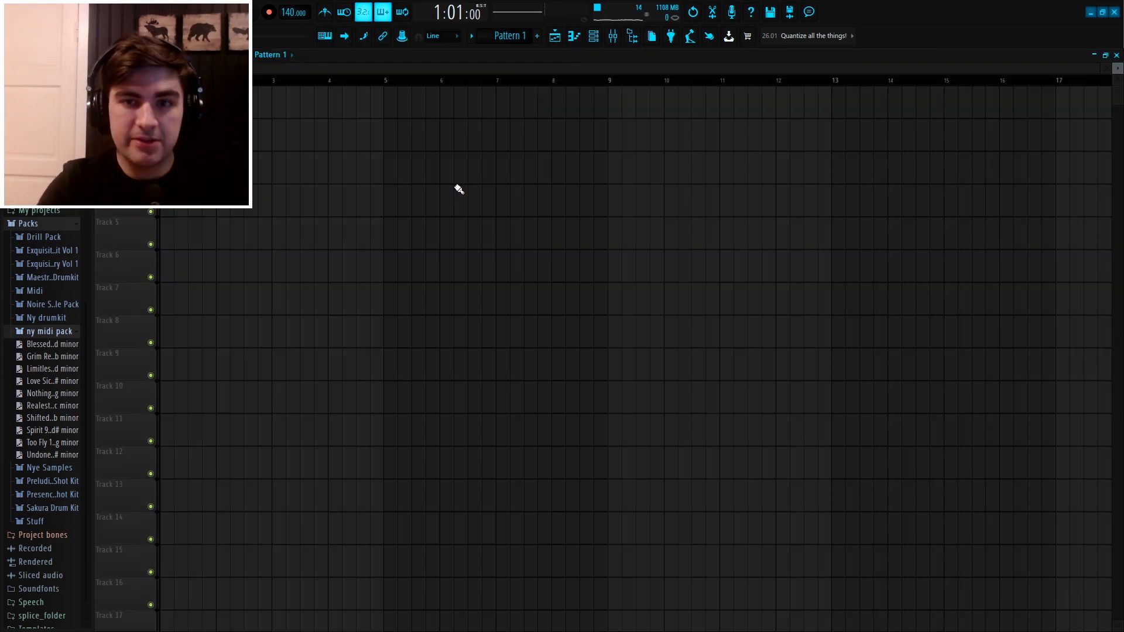